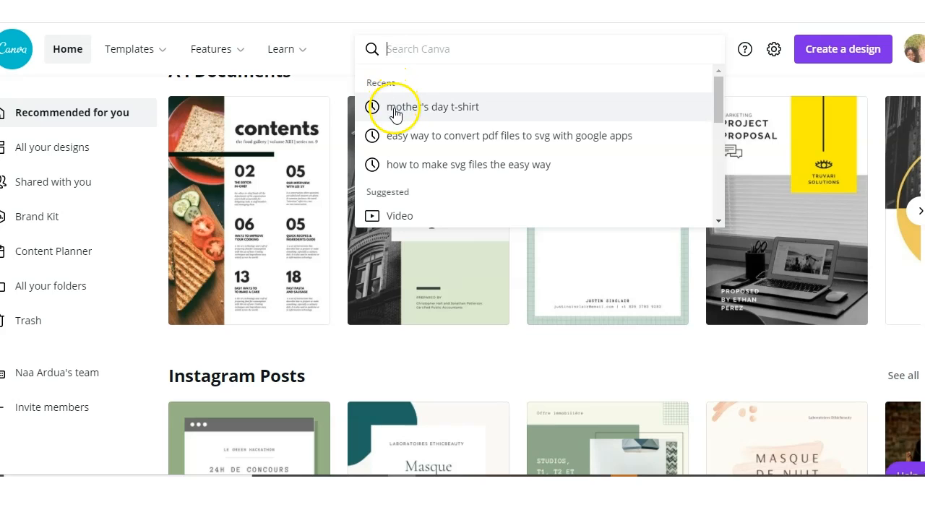
# Search the templates for Mother's Day T-Shirt designs.
pyautogui.write('mo')
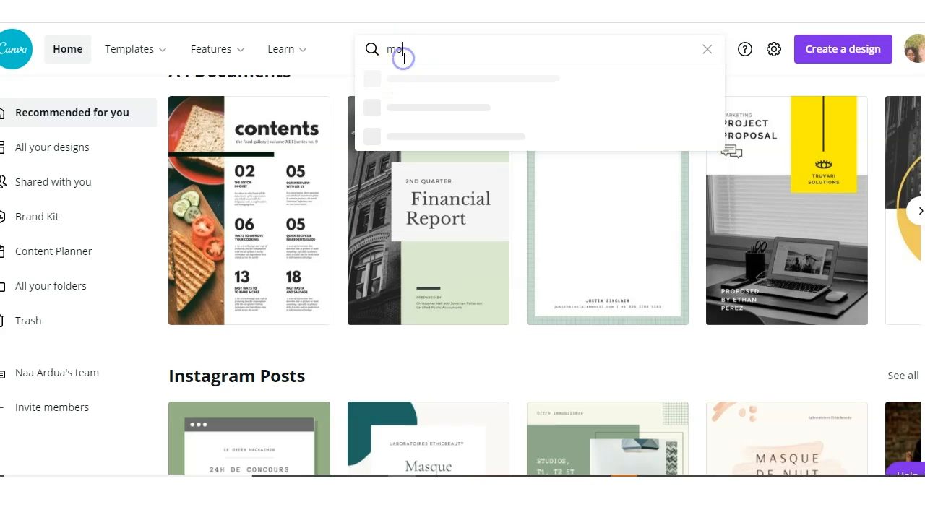
pyautogui.write('ther')
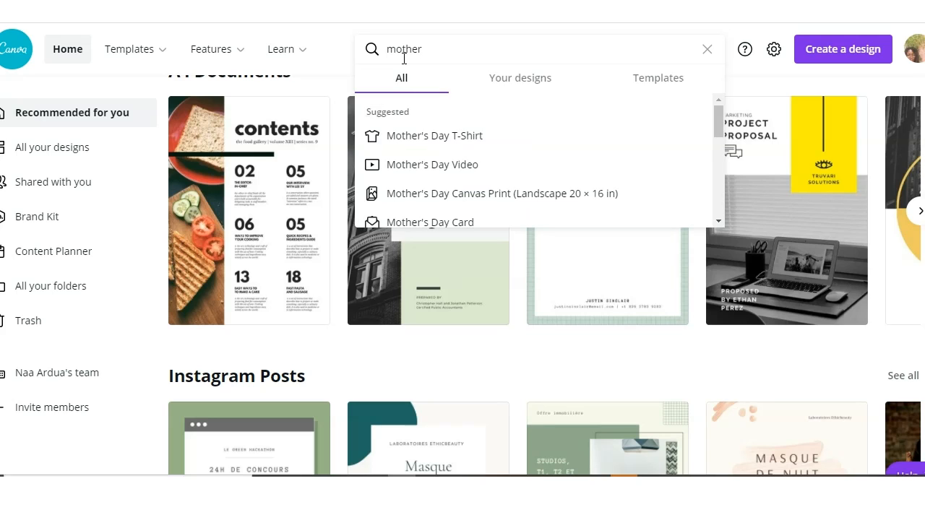
pyautogui.click(421, 144)
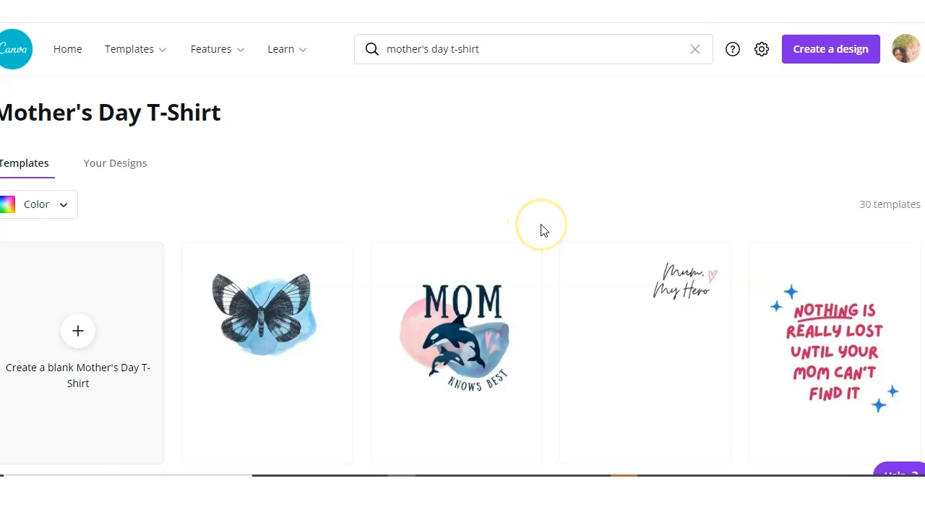
# Browse the Mother's Day T-Shirt templates and open the "world's sweetest Mom" cupcake design for editing.
pyautogui.scroll(-1, 541, 228)
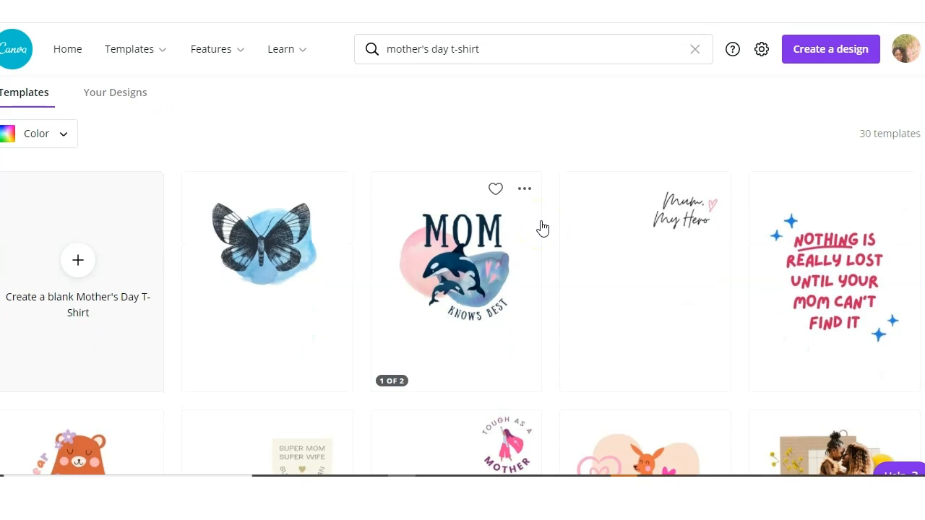
pyautogui.scroll(-1, 543, 228)
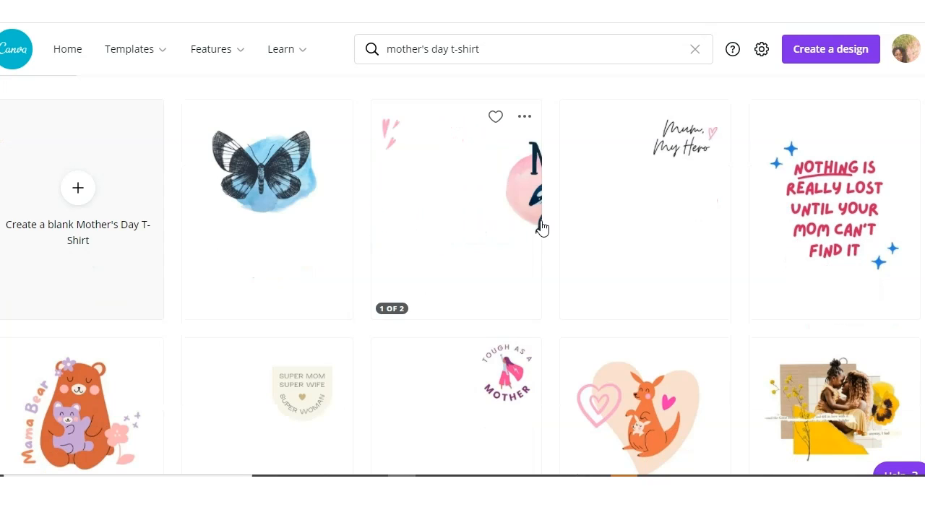
pyautogui.scroll(-1, 543, 229)
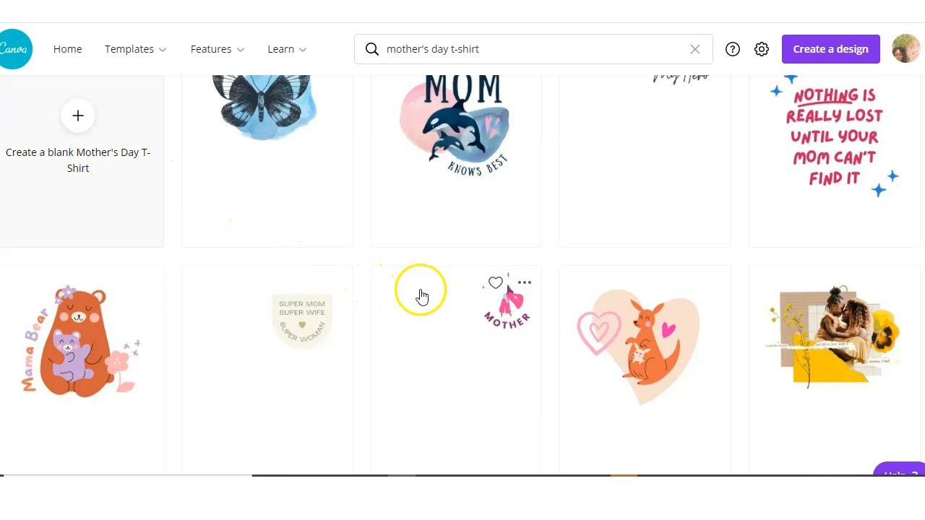
pyautogui.scroll(-1, 477, 296)
pyautogui.scroll(-2, 491, 288)
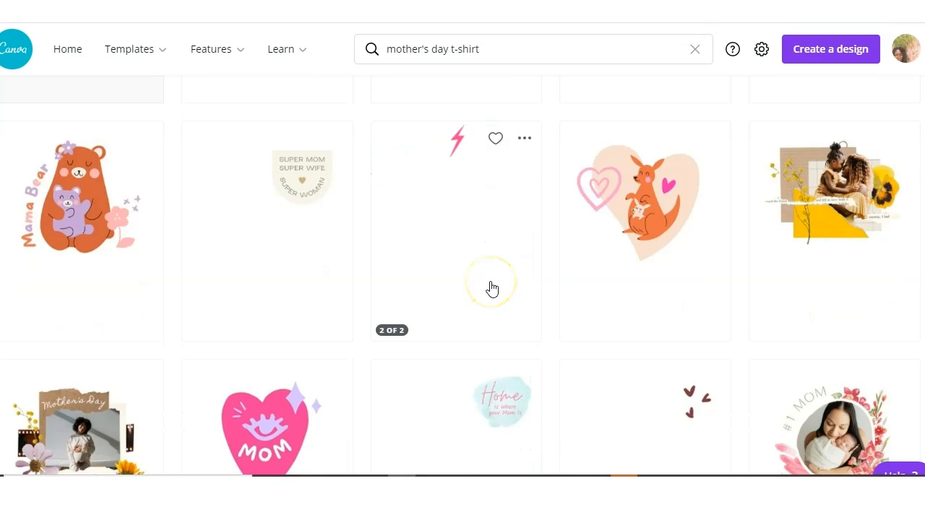
pyautogui.moveTo(333, 305)
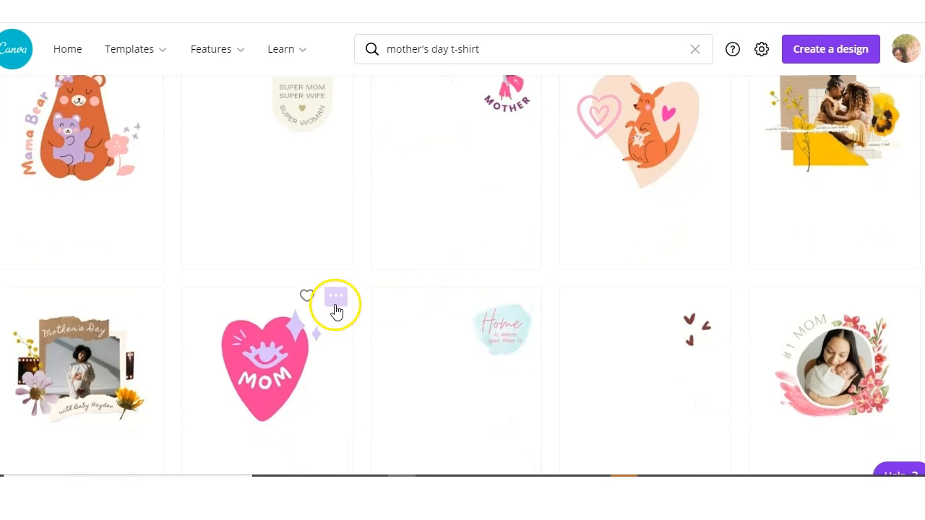
pyautogui.scroll(-1, 341, 310)
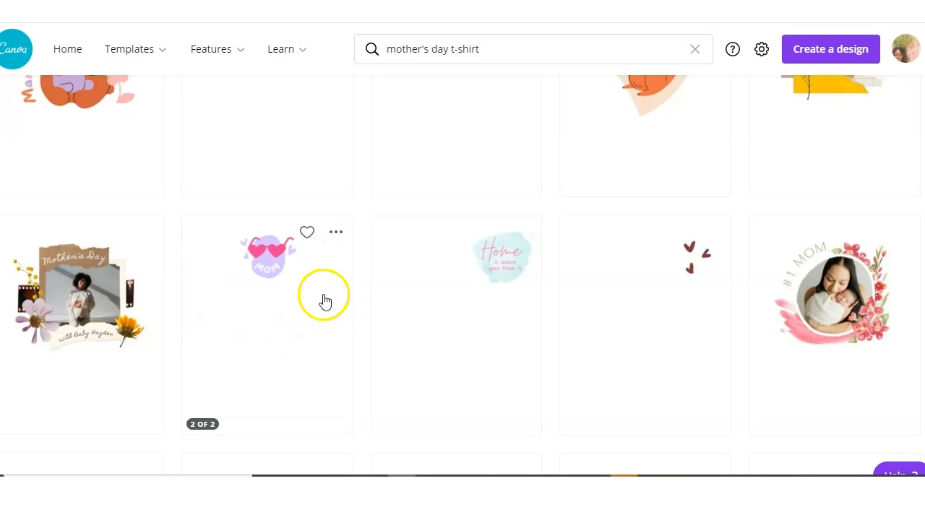
pyautogui.moveTo(427, 299)
pyautogui.scroll(-2, 507, 302)
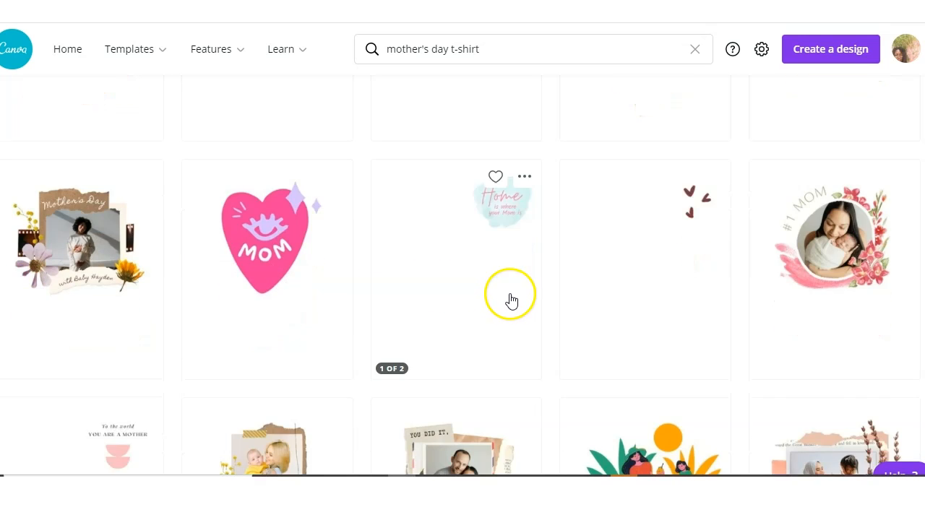
pyautogui.scroll(-3, 520, 286)
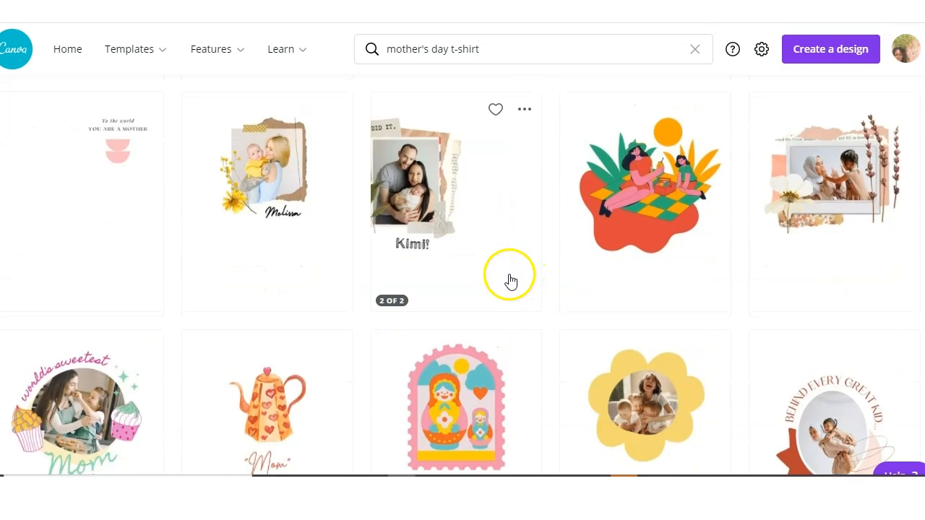
pyautogui.scroll(-1, 512, 274)
pyautogui.click(499, 271)
pyautogui.scroll(-1, 470, 289)
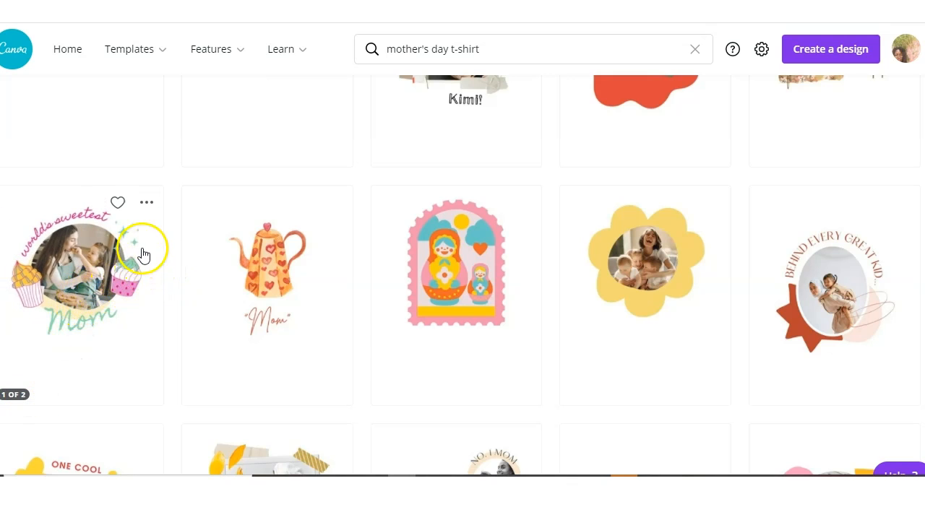
pyautogui.click(91, 262)
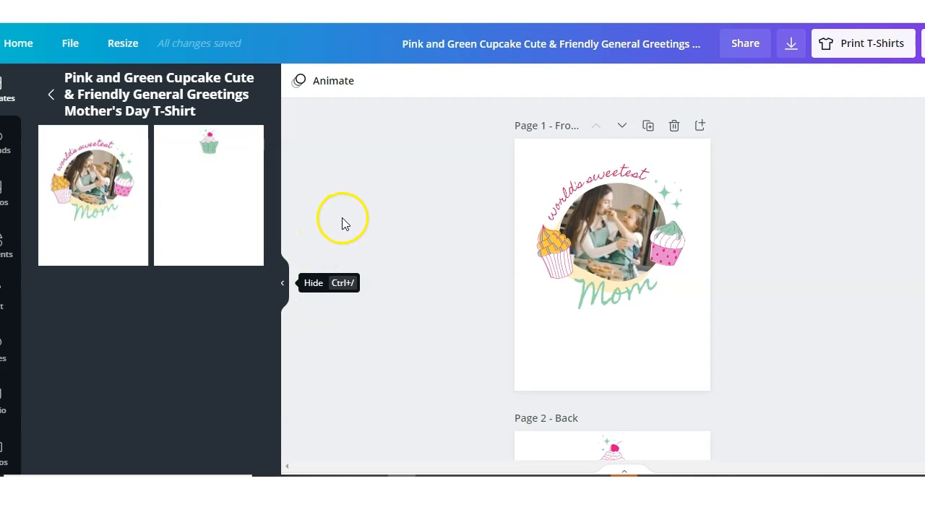
# Examine the template's front and back pages and the separate cupcake, text and sparkle elements on the front.
pyautogui.moveTo(99, 206)
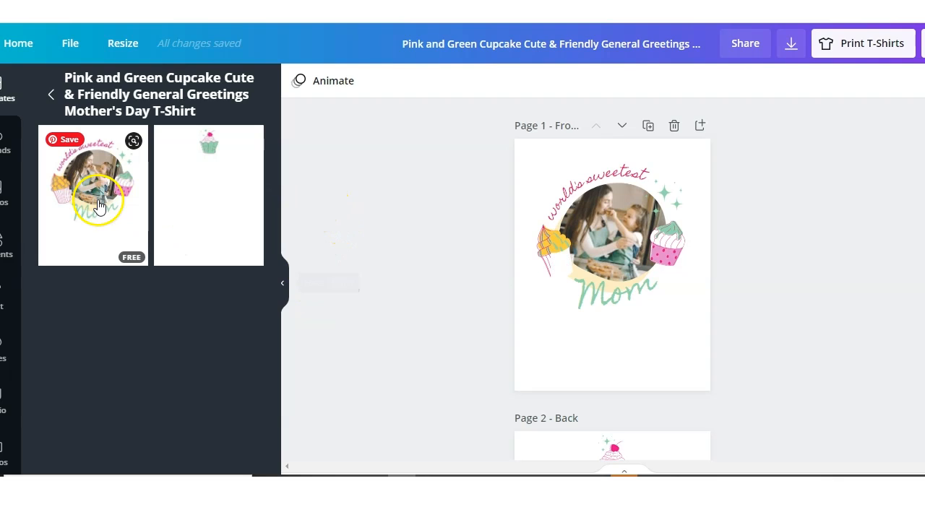
pyautogui.moveTo(196, 200)
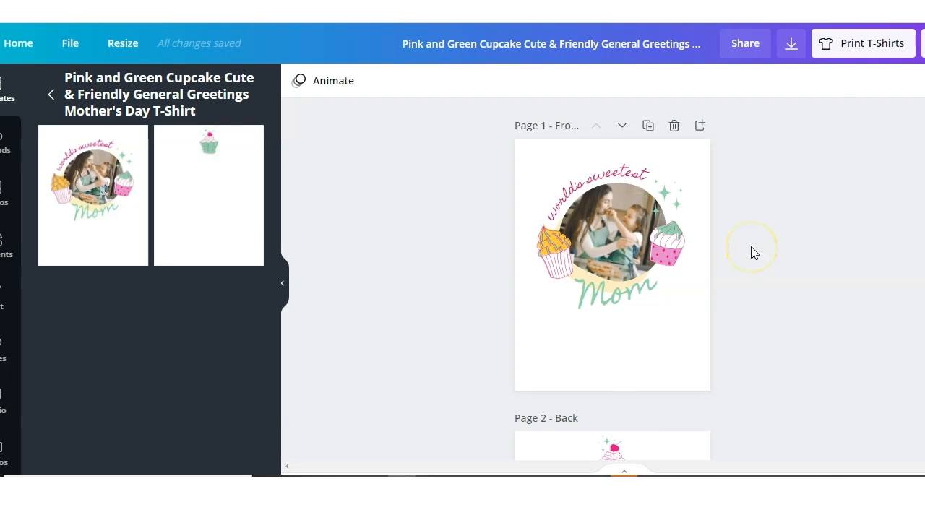
pyautogui.scroll(5, 750, 247)
pyautogui.scroll(-5, 771, 278)
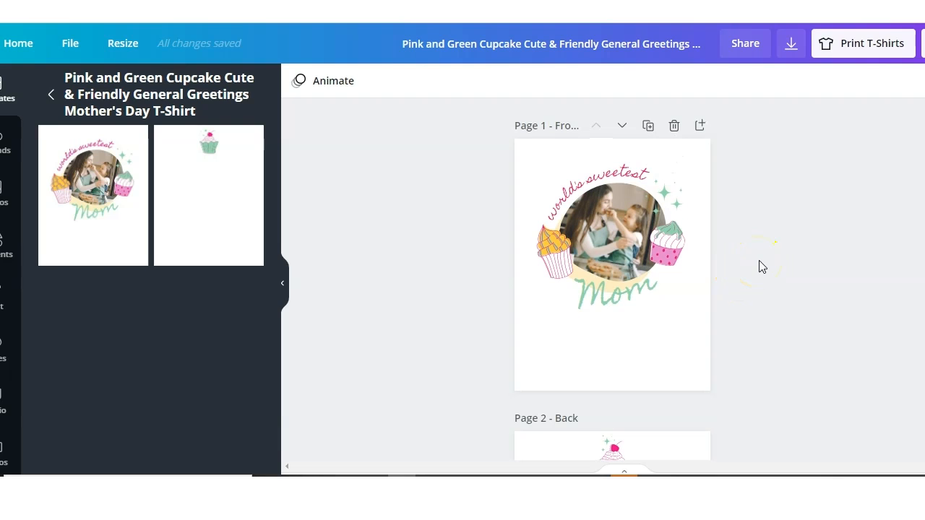
pyautogui.click(284, 286)
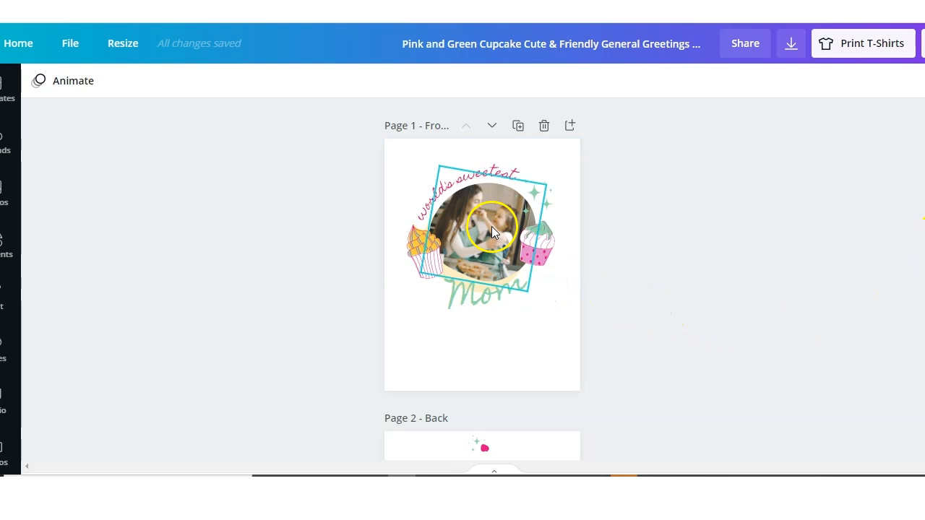
pyautogui.click(418, 248)
pyautogui.click(525, 248)
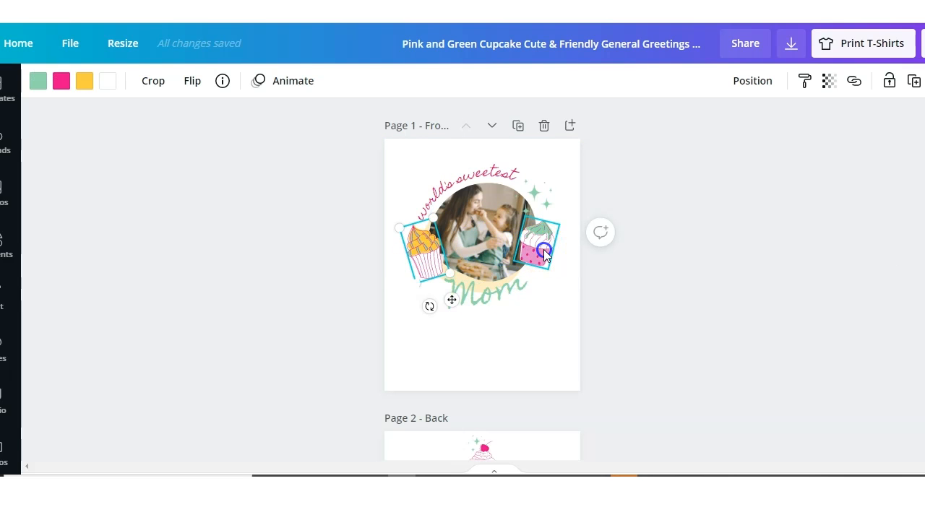
pyautogui.click(471, 299)
pyautogui.click(457, 189)
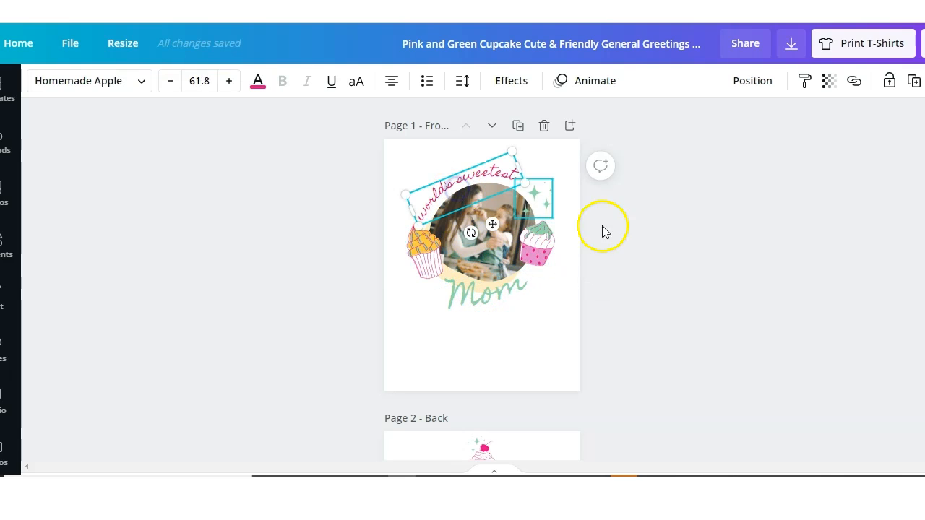
pyautogui.click(653, 239)
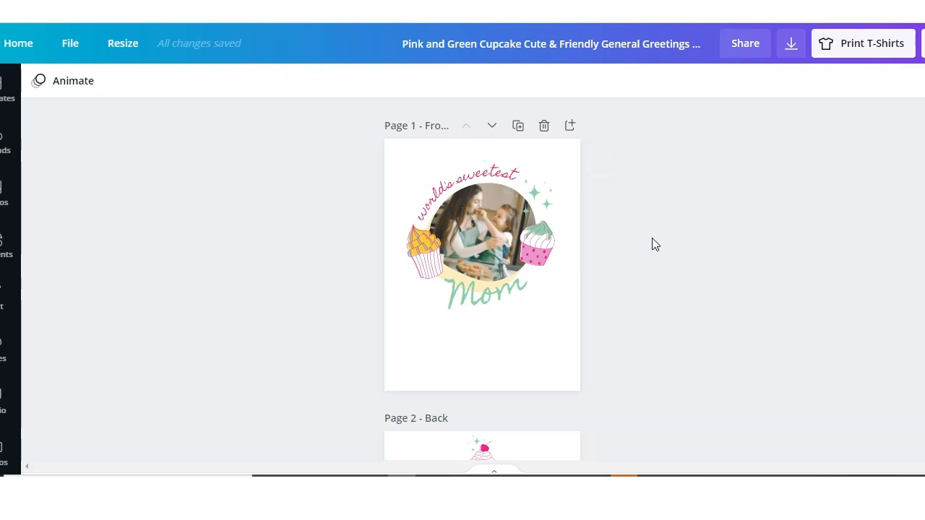
# Show the uploaded images, including the honey pot graphic.
pyautogui.click(5, 145)
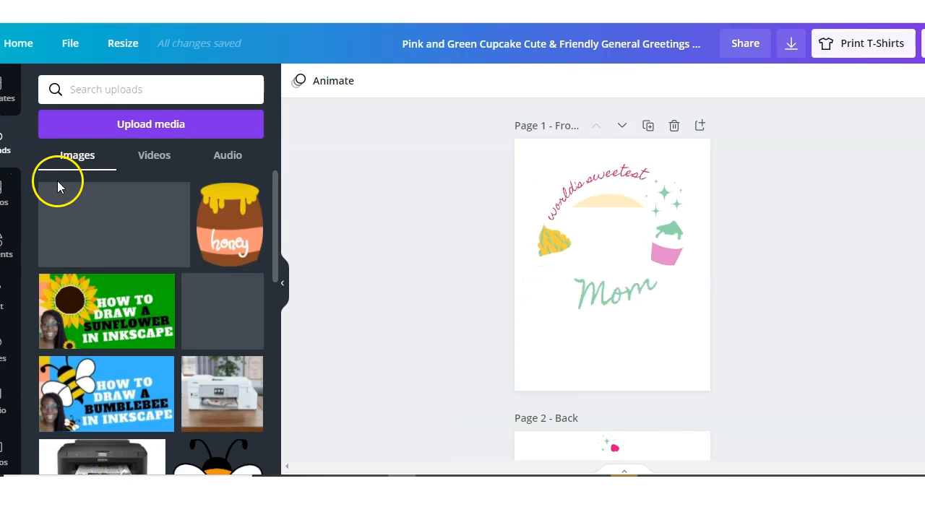
pyautogui.moveTo(243, 233)
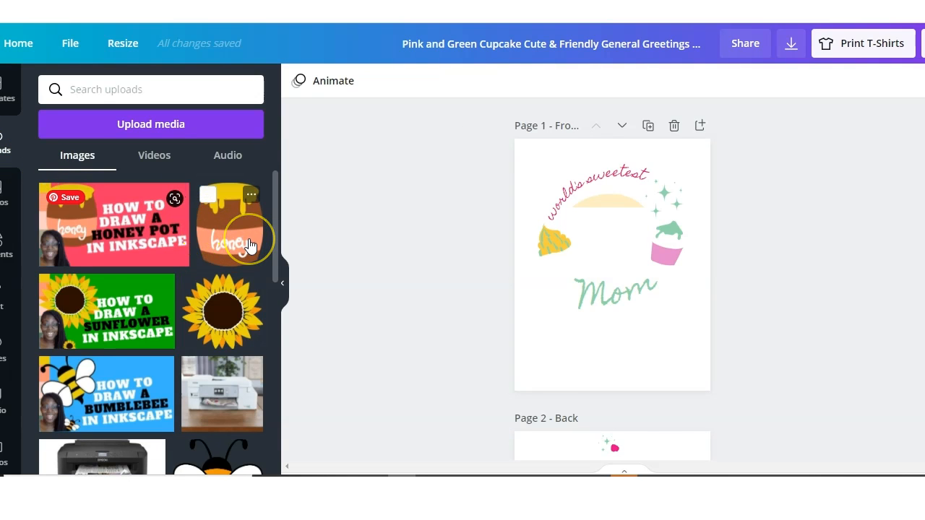
pyautogui.moveTo(252, 245); pyautogui.dragTo(614, 252)
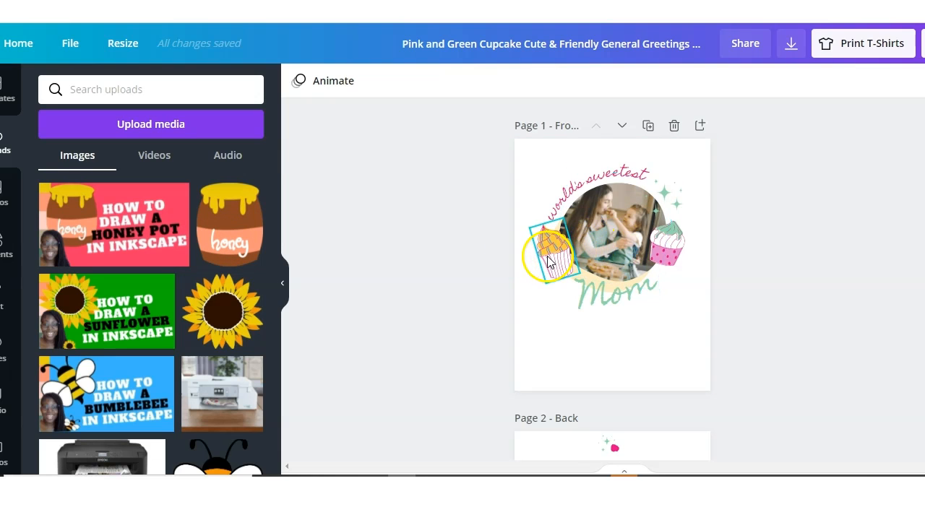
# Select both cupcakes beside the photo on the front page and delete them.
pyautogui.click(561, 256)
pyautogui.click(586, 253)
pyautogui.click(669, 250)
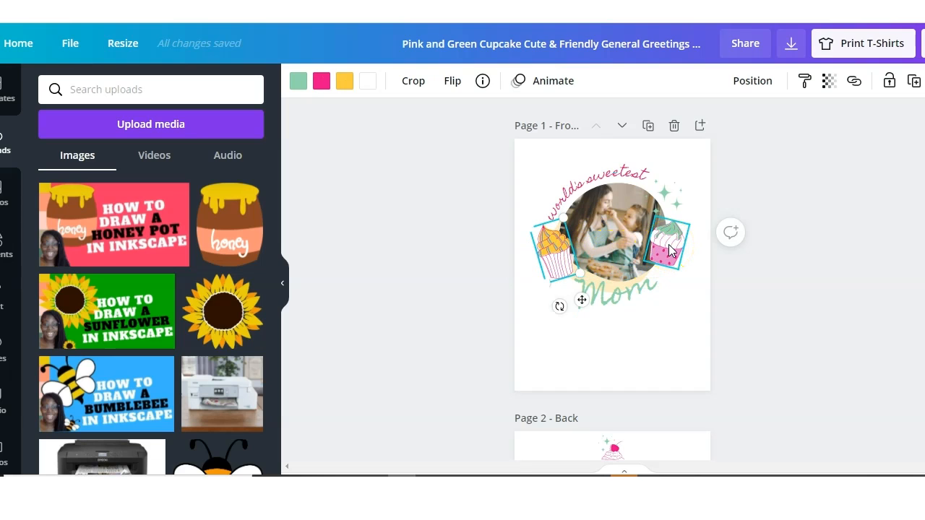
pyautogui.keyDown('shift'); pyautogui.click(669, 251); pyautogui.keyUp('shift')
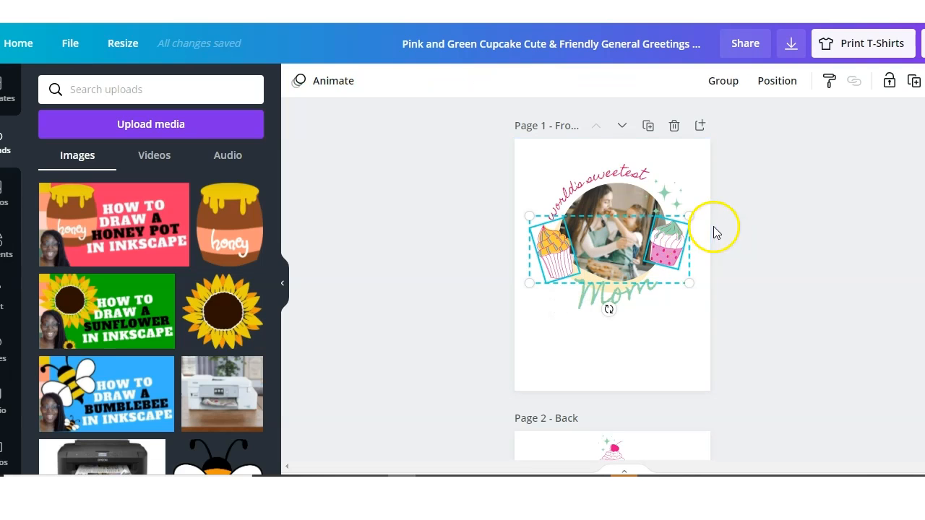
pyautogui.click(922, 82)
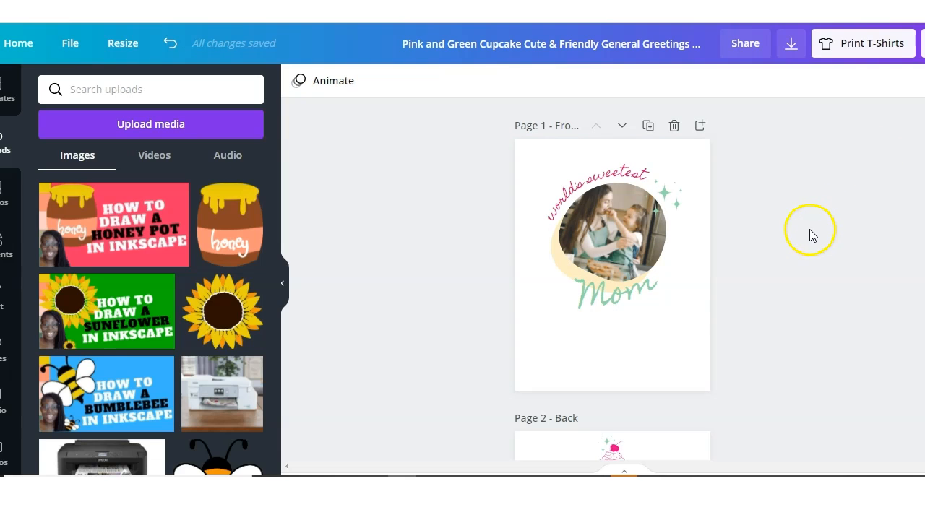
# Add the uploaded honey pot image, shrink it to about 2.2 by 2.7, and place it tilted at the photo's left edge.
pyautogui.click(237, 244)
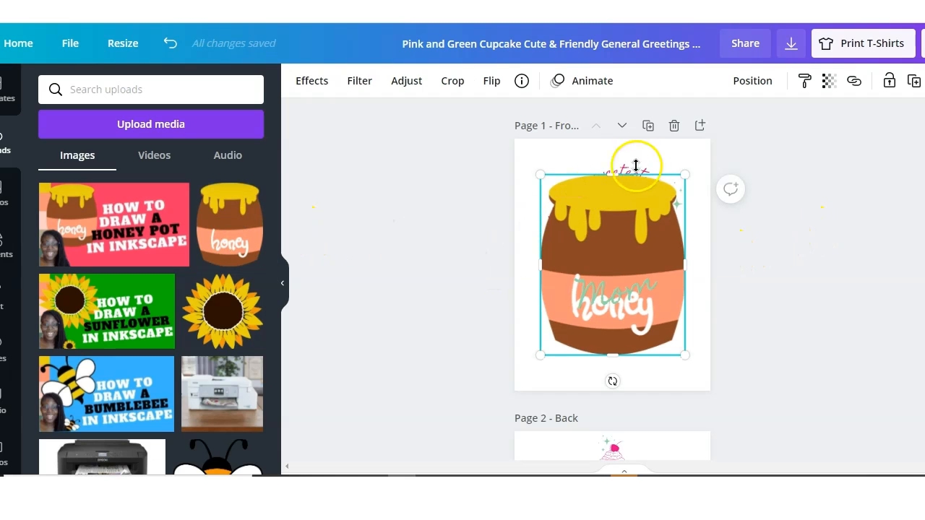
pyautogui.moveTo(686, 183); pyautogui.dragTo(584, 325)
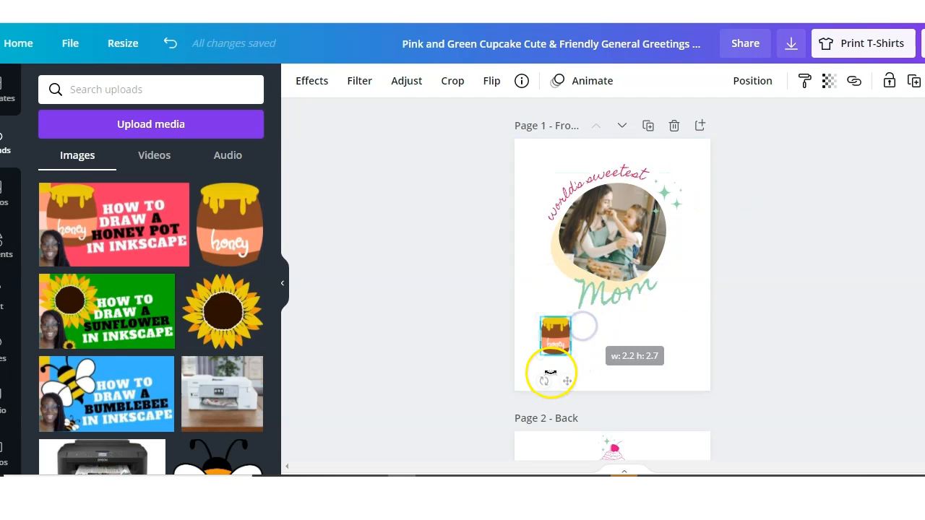
pyautogui.moveTo(568, 380); pyautogui.dragTo(559, 296)
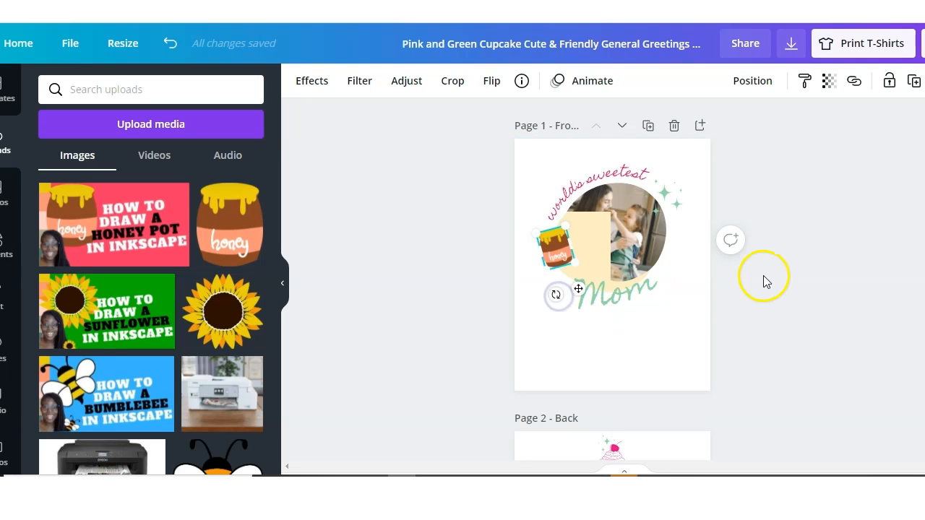
pyautogui.click(784, 309)
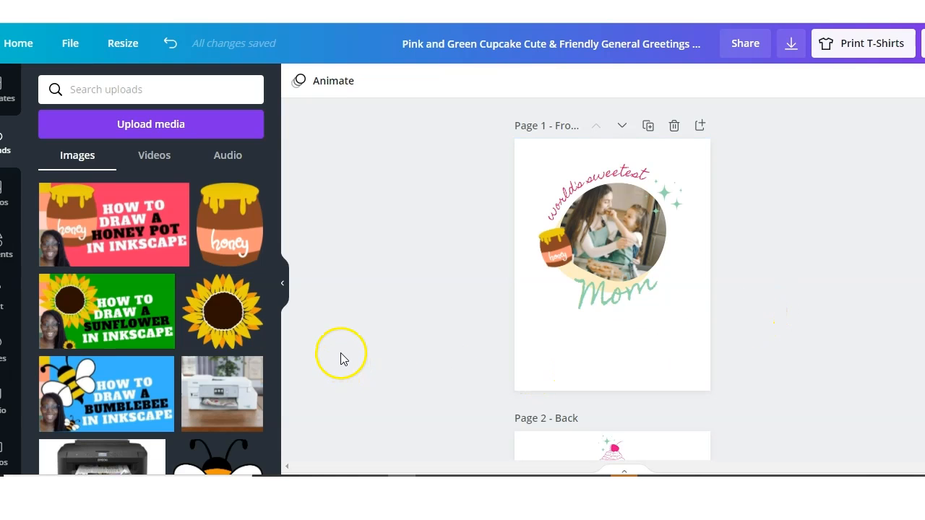
# Add the uploaded bumblebee image, shrink it to about 2.3 by 2.1, and place it tilted at the photo's right edge.
pyautogui.scroll(-1, 274, 438)
pyautogui.scroll(-3, 274, 433)
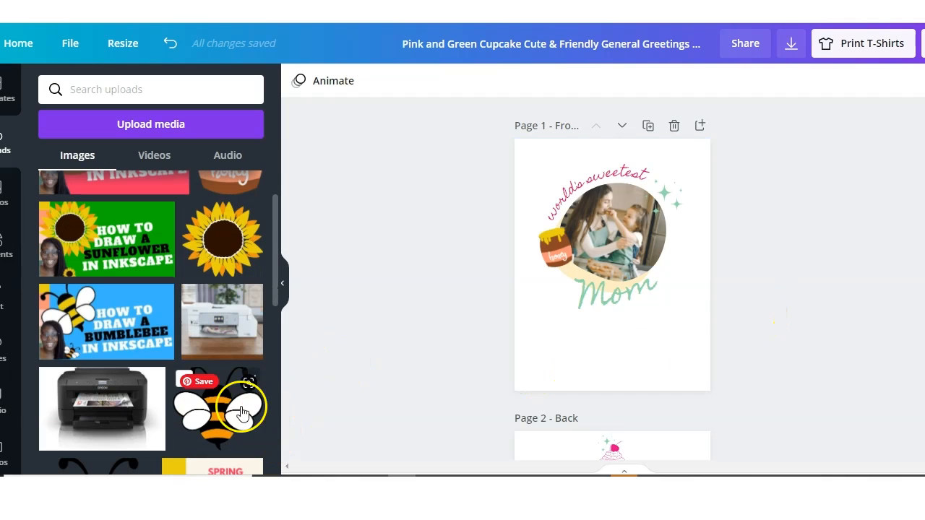
pyautogui.click(225, 419)
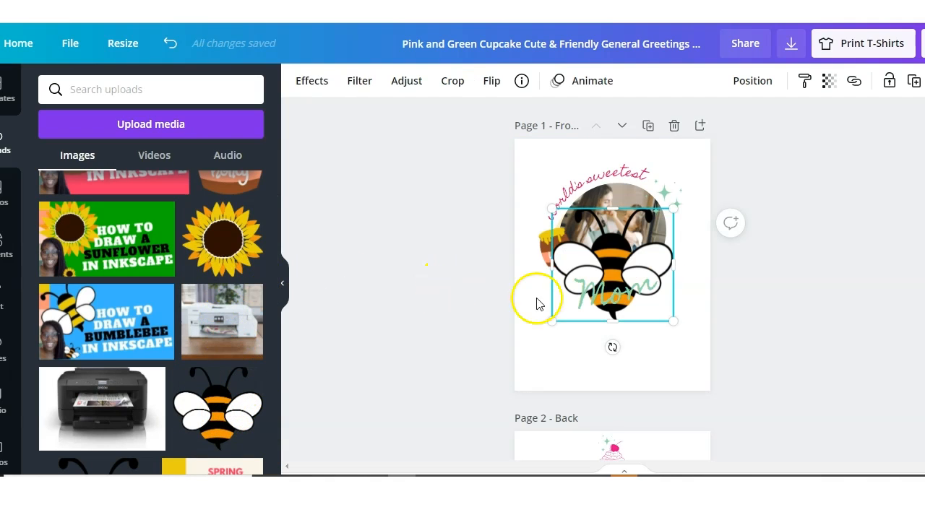
pyautogui.moveTo(674, 208); pyautogui.dragTo(589, 302)
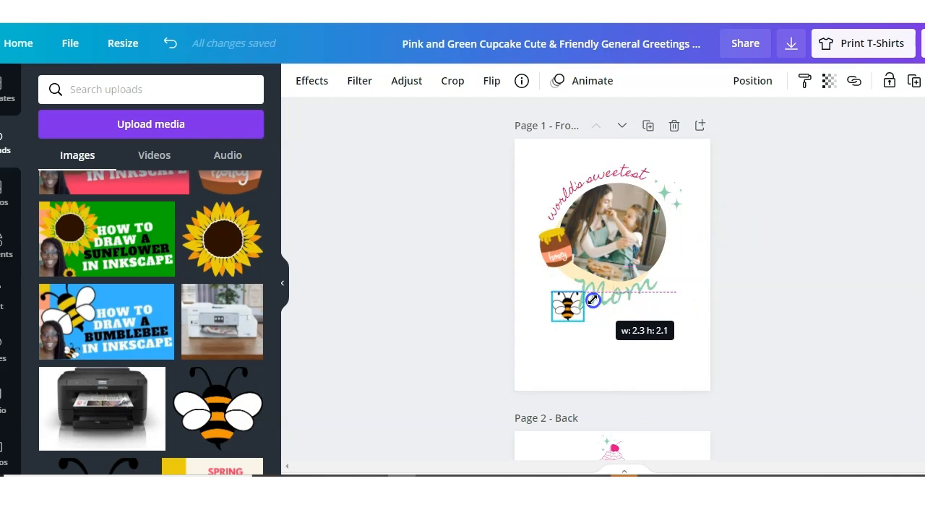
pyautogui.moveTo(579, 348); pyautogui.dragTo(638, 276)
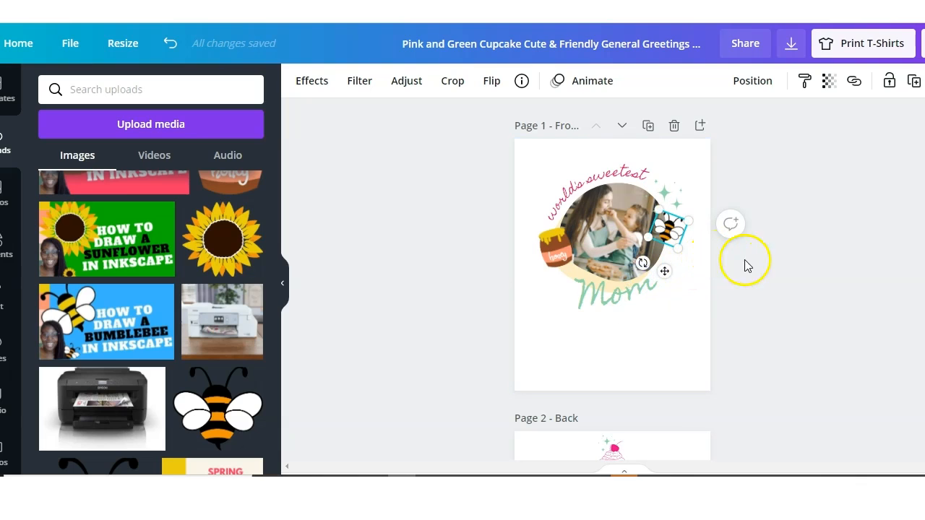
pyautogui.click(795, 289)
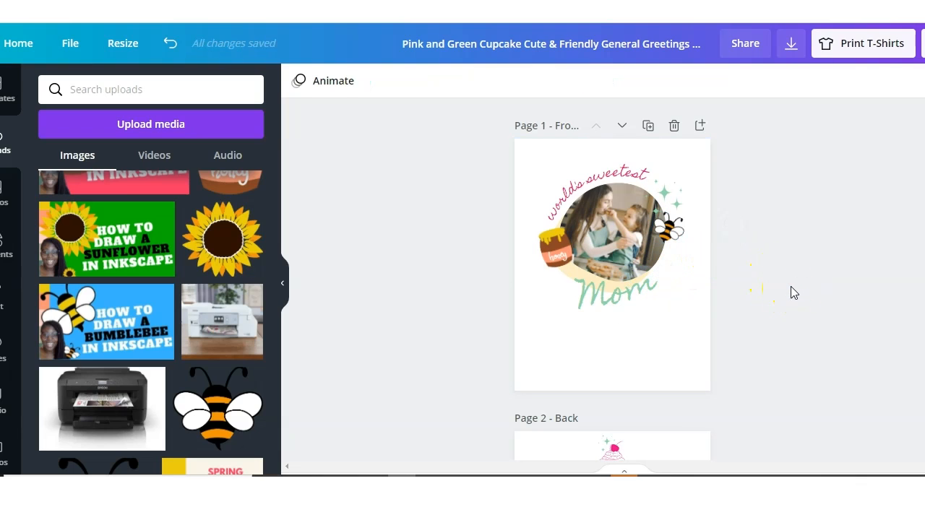
# Search the photo library for "mom" to find a replacement for the front page's circular photo.
pyautogui.click(623, 243)
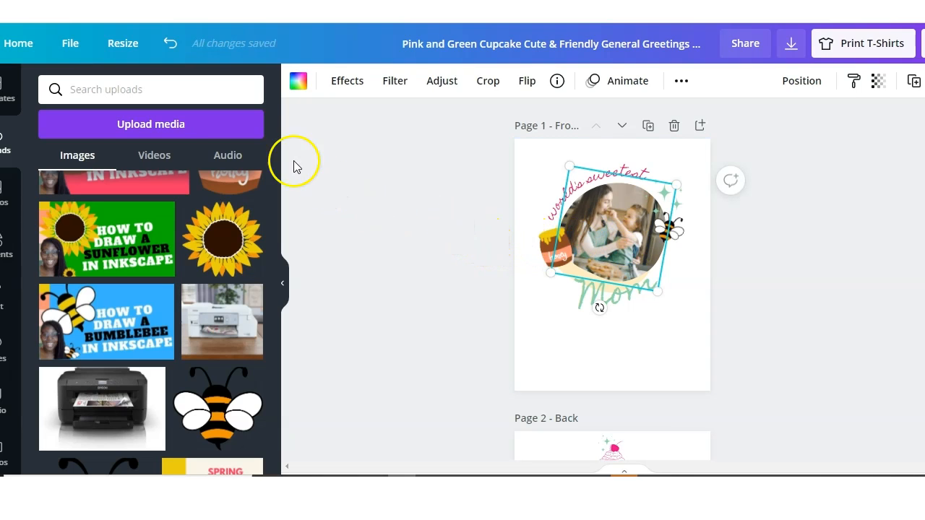
pyautogui.click(26, 195)
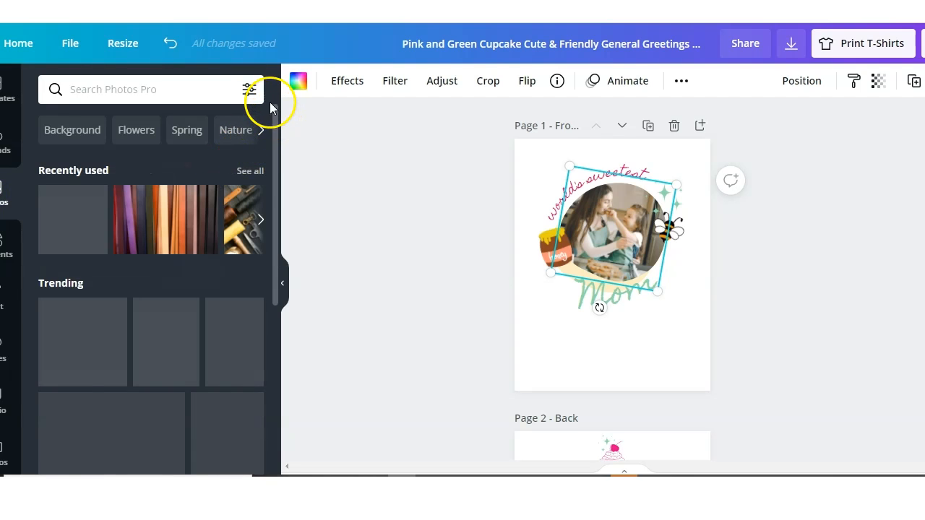
pyautogui.click(199, 88)
pyautogui.write('mom')
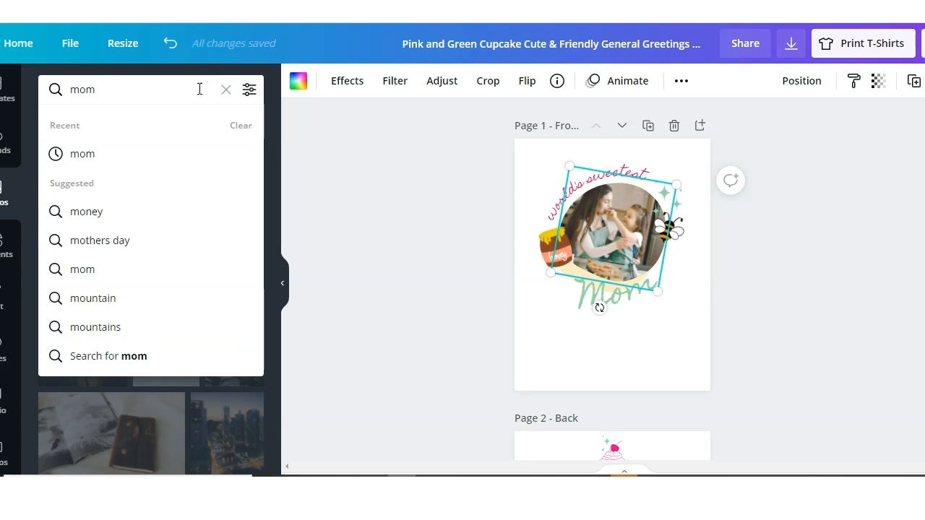
pyautogui.press('Return')
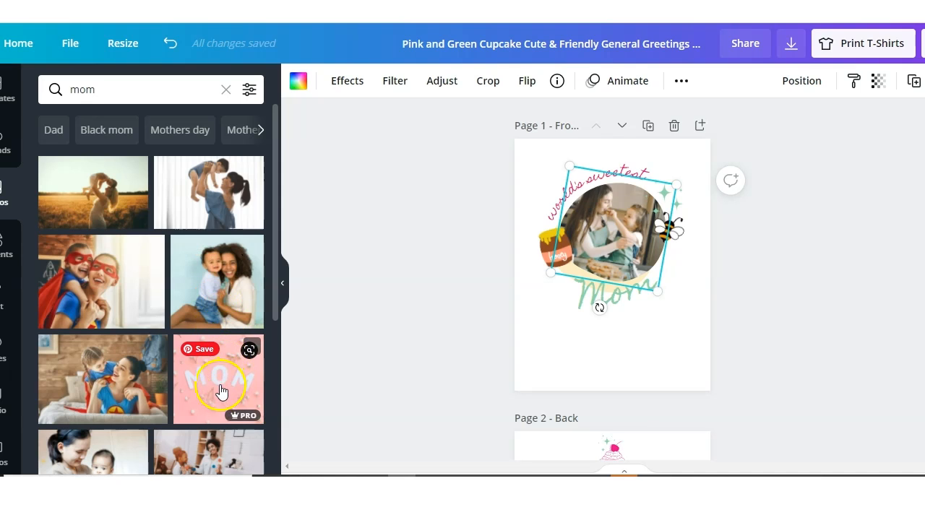
# Browse the "mom" photo results for an image that suits the circular frame.
pyautogui.scroll(-1, 143, 328)
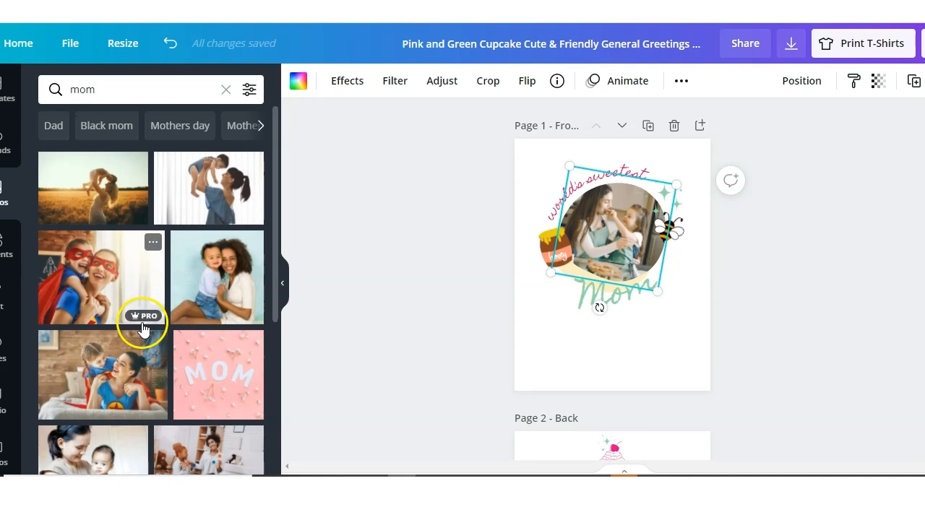
pyautogui.scroll(-2, 147, 330)
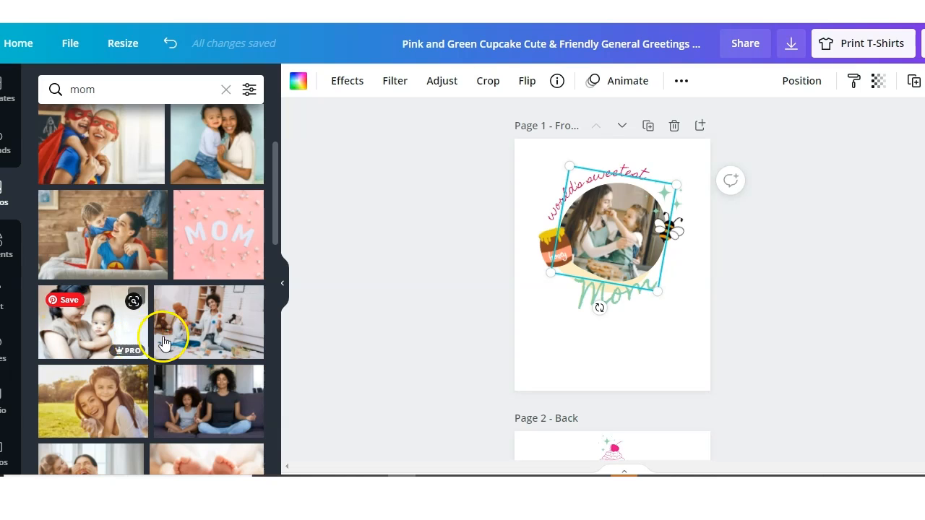
pyautogui.scroll(-2, 184, 333)
pyautogui.scroll(-2, 193, 324)
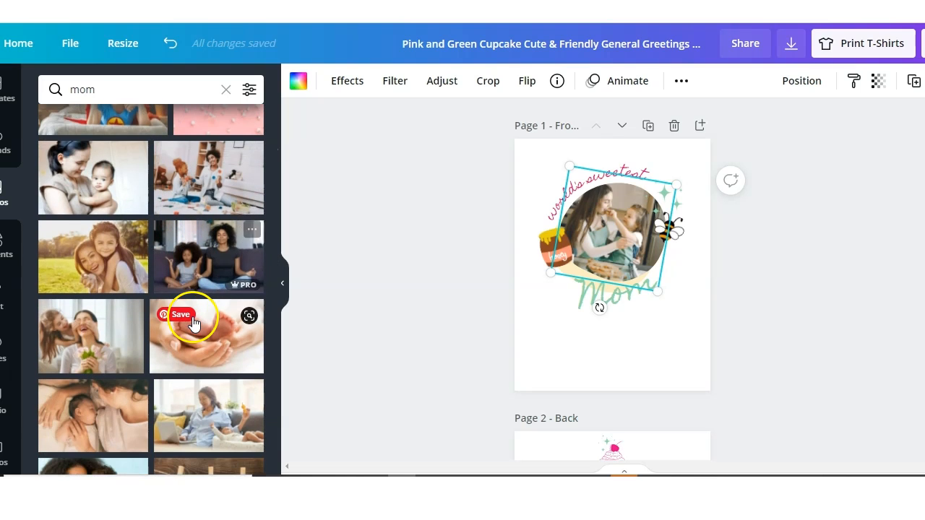
pyautogui.scroll(-2, 194, 328)
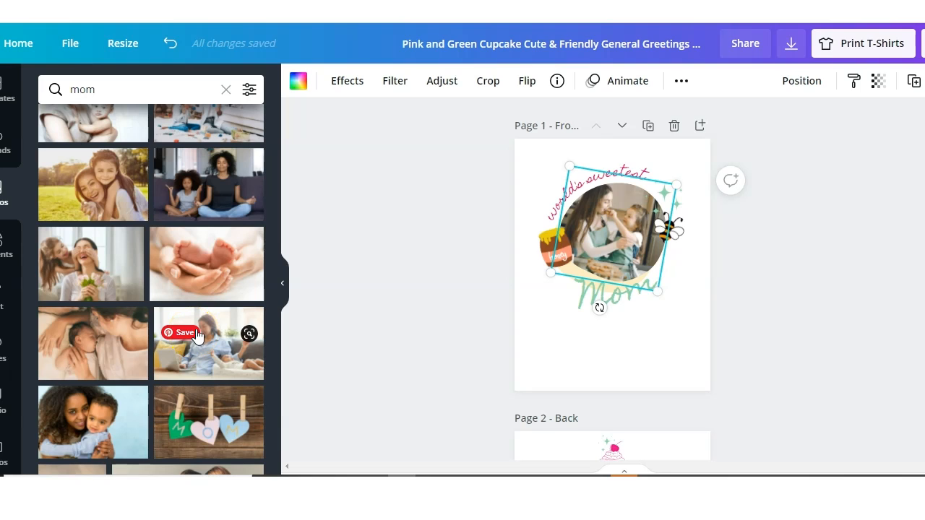
pyautogui.scroll(3, 207, 318)
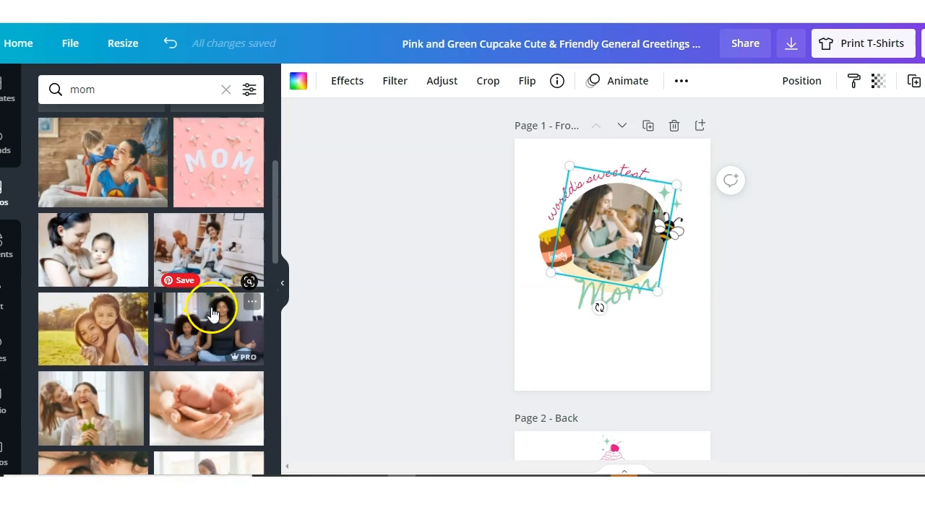
pyautogui.scroll(-5, 224, 285)
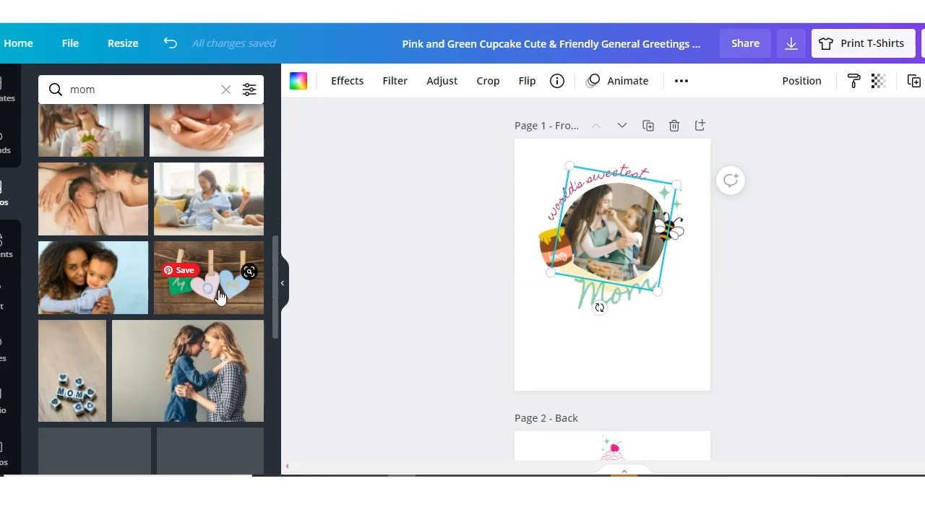
pyautogui.scroll(-5, 219, 296)
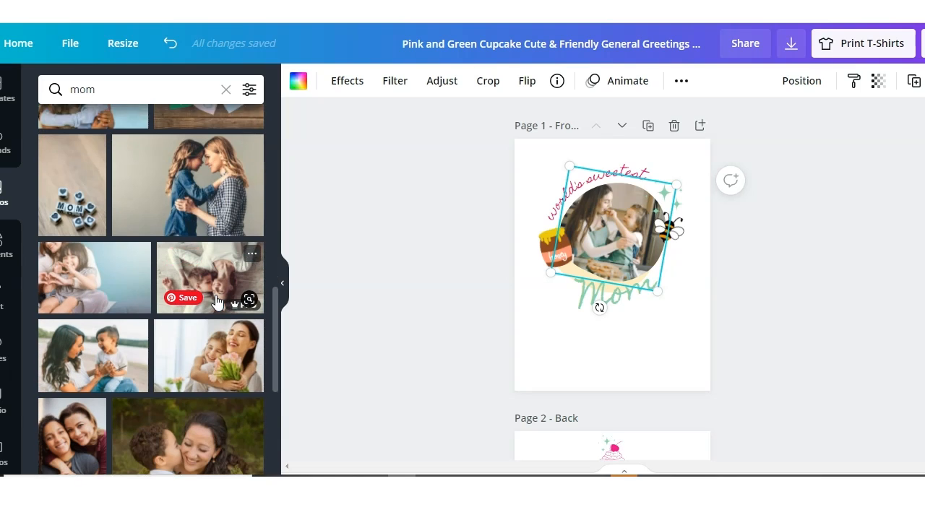
pyautogui.scroll(-3, 217, 298)
pyautogui.scroll(-2, 215, 294)
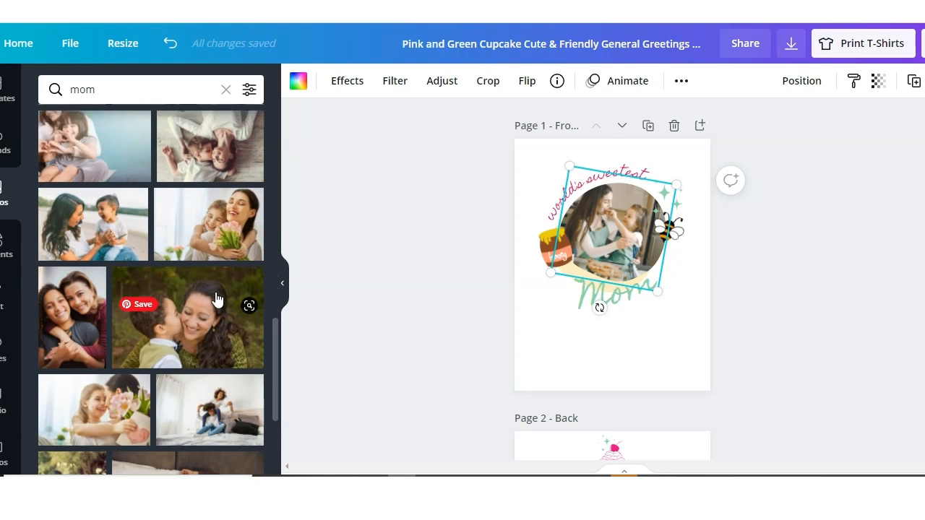
pyautogui.scroll(-2, 218, 298)
pyautogui.scroll(-2, 217, 298)
pyautogui.scroll(-5, 218, 298)
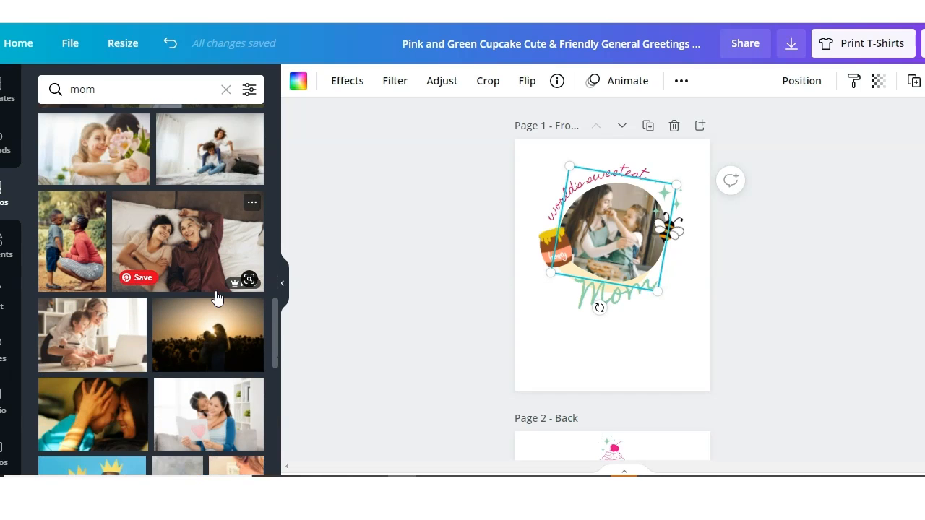
pyautogui.scroll(-5, 216, 295)
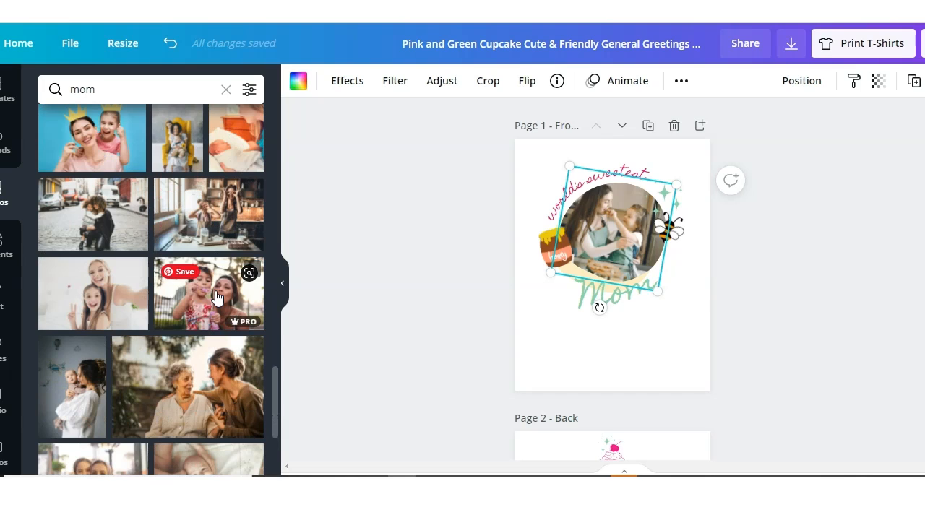
pyautogui.scroll(-3, 216, 294)
pyautogui.scroll(-1, 217, 298)
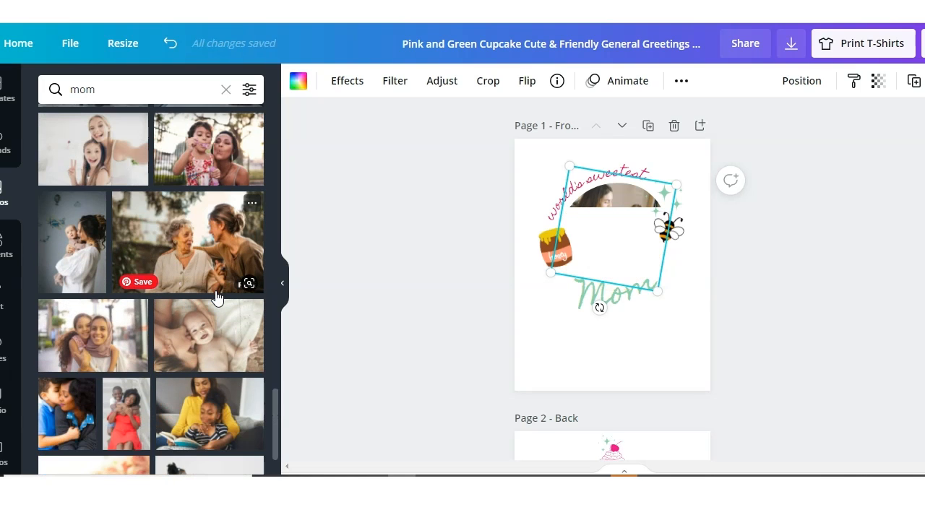
# Replace the circular photo on the front page with the pink image showing the white letters MOM.
pyautogui.scroll(6, 217, 296)
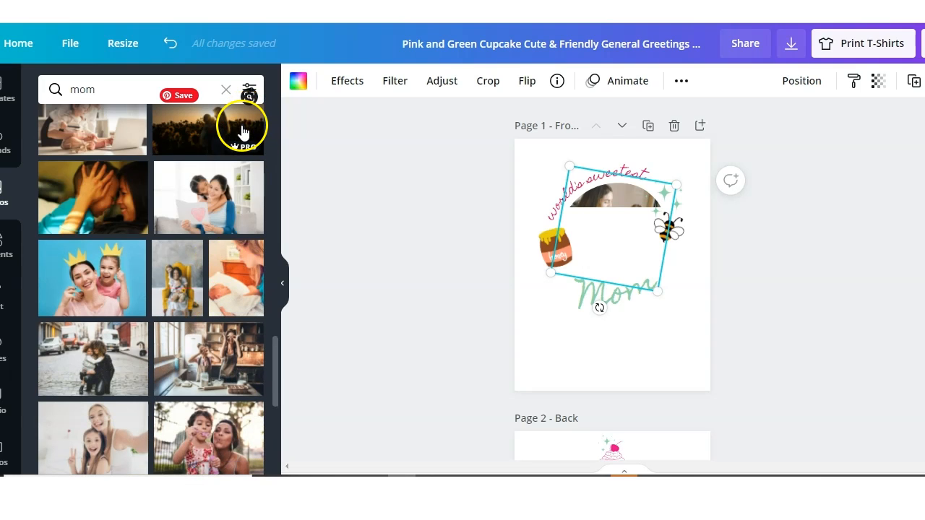
pyautogui.scroll(5, 224, 173)
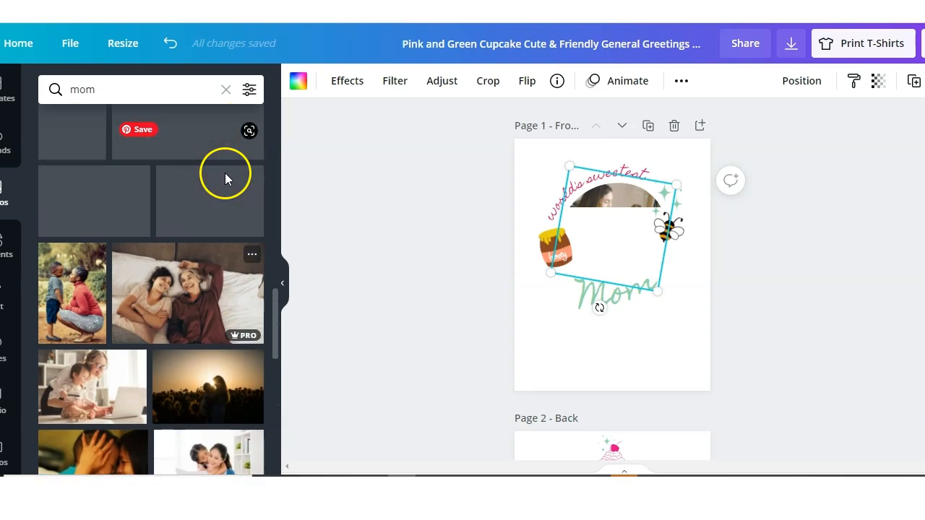
pyautogui.scroll(2, 196, 289)
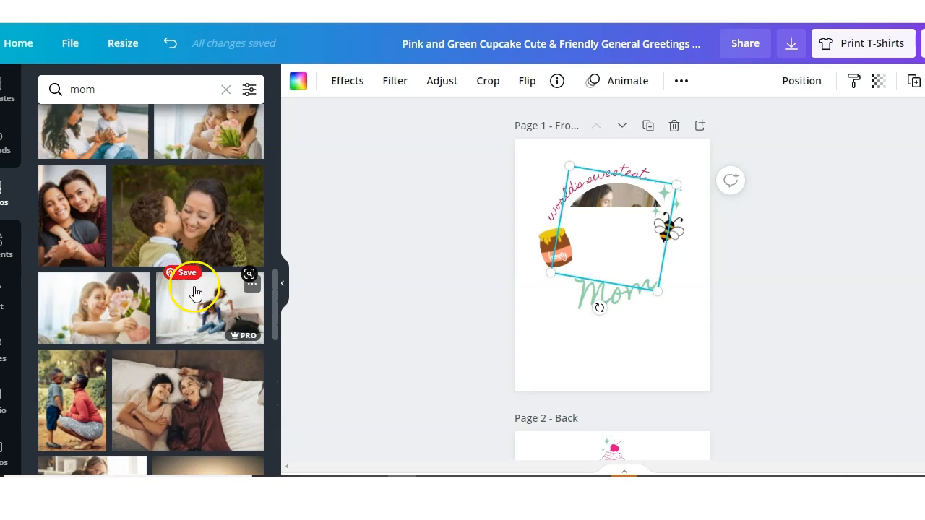
pyautogui.scroll(4, 195, 285)
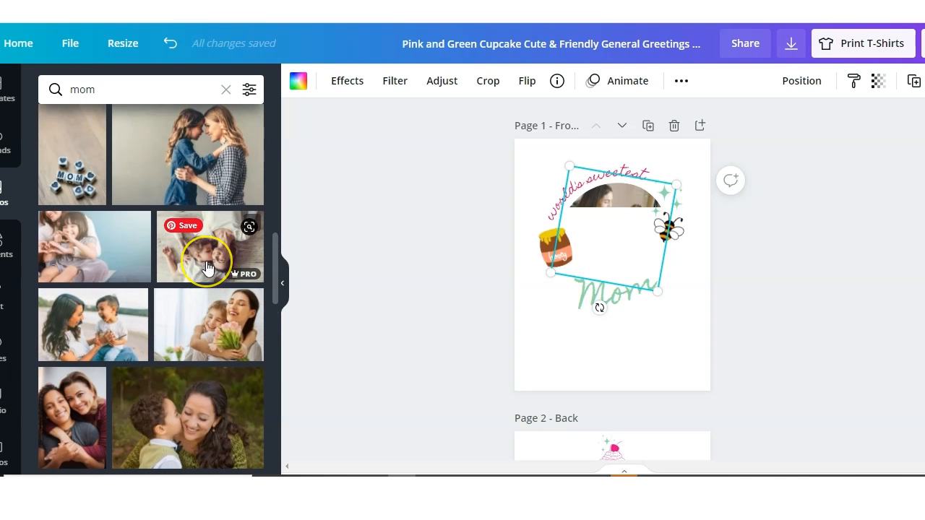
pyautogui.scroll(4, 207, 268)
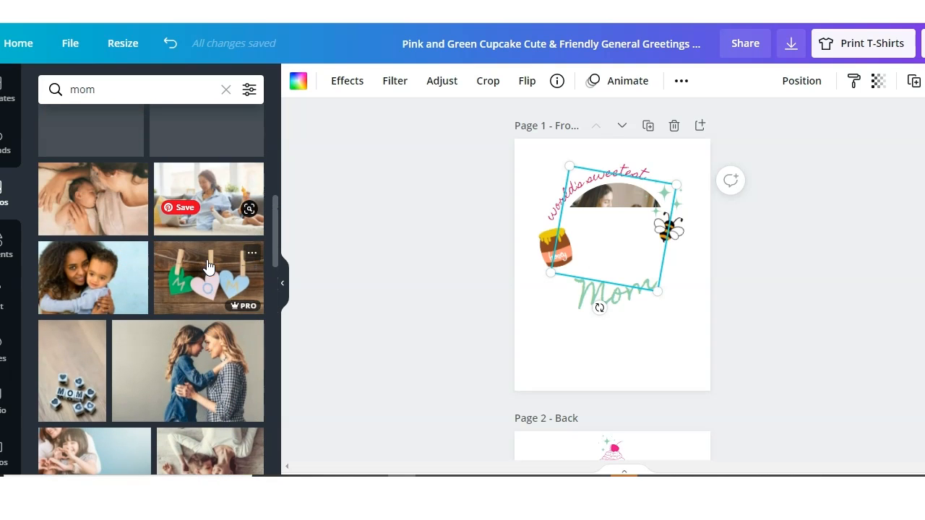
pyautogui.scroll(4, 207, 266)
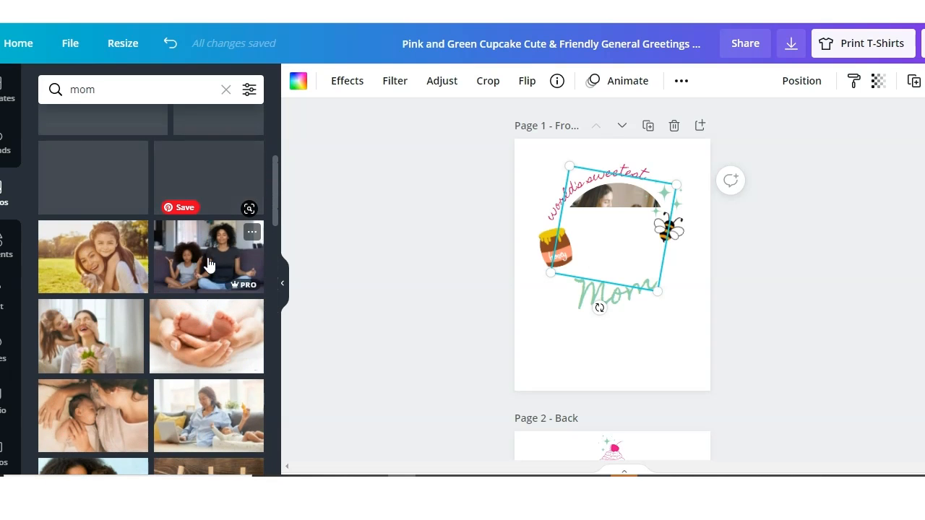
pyautogui.scroll(2, 208, 265)
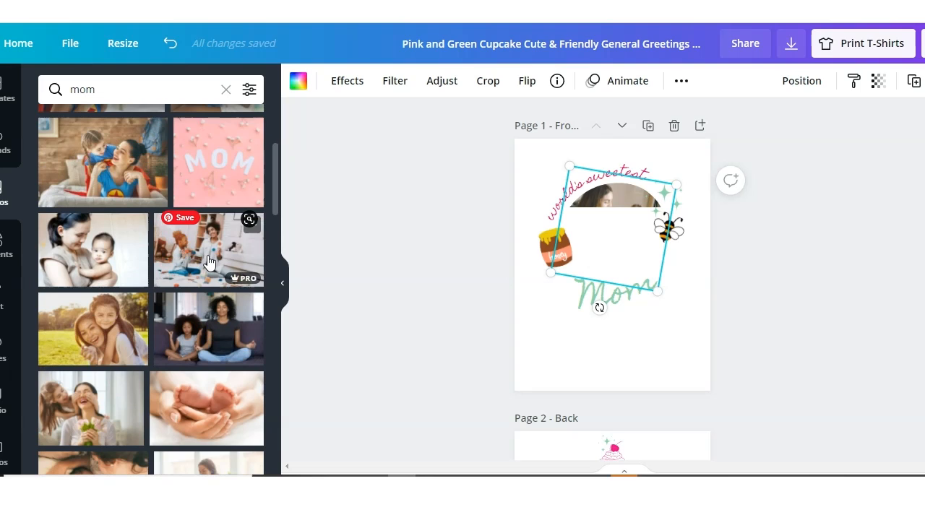
pyautogui.click(237, 150)
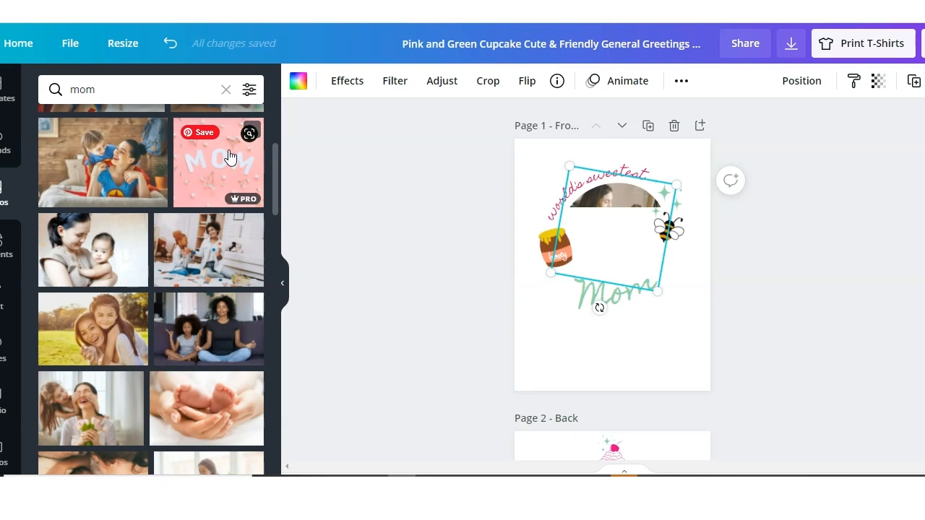
pyautogui.moveTo(231, 157); pyautogui.dragTo(590, 216)
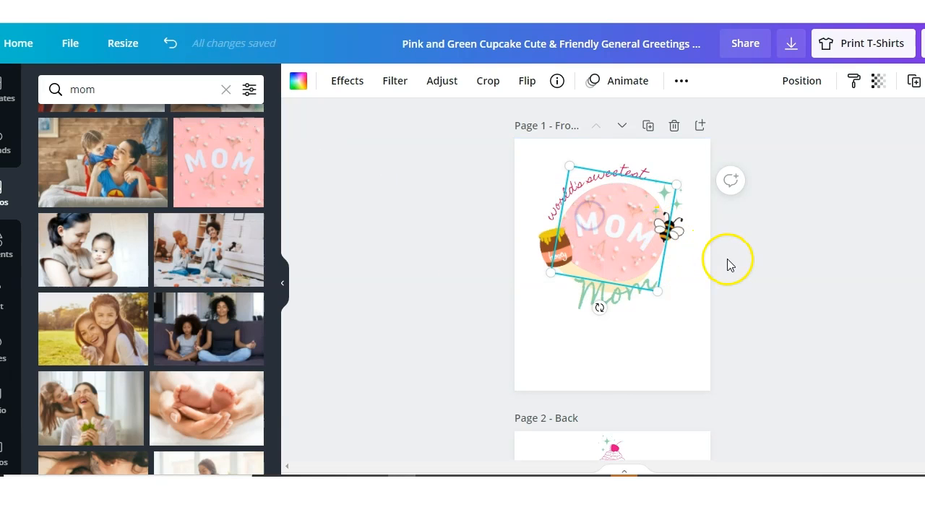
pyautogui.click(845, 262)
pyautogui.click(818, 266)
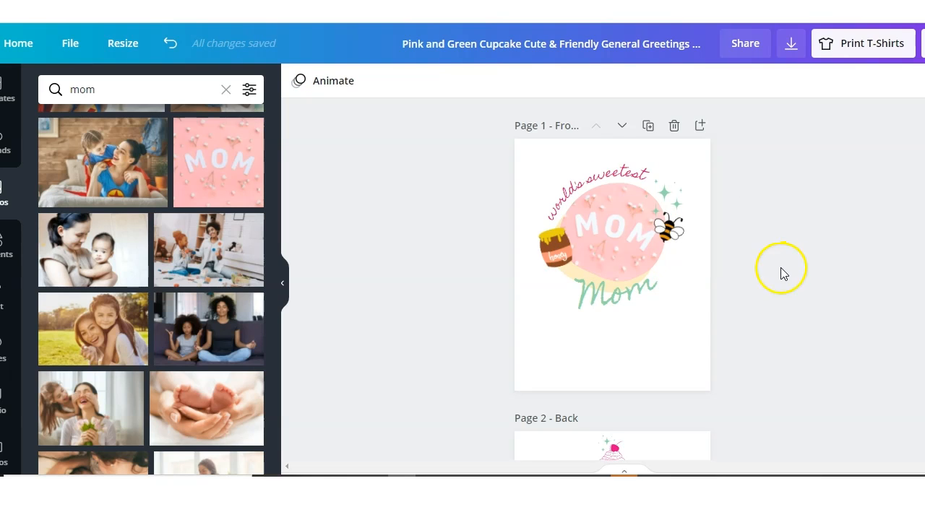
# Delete the green "Mom" text below the circular picture on the front page.
pyautogui.click(610, 300)
pyautogui.click(863, 164)
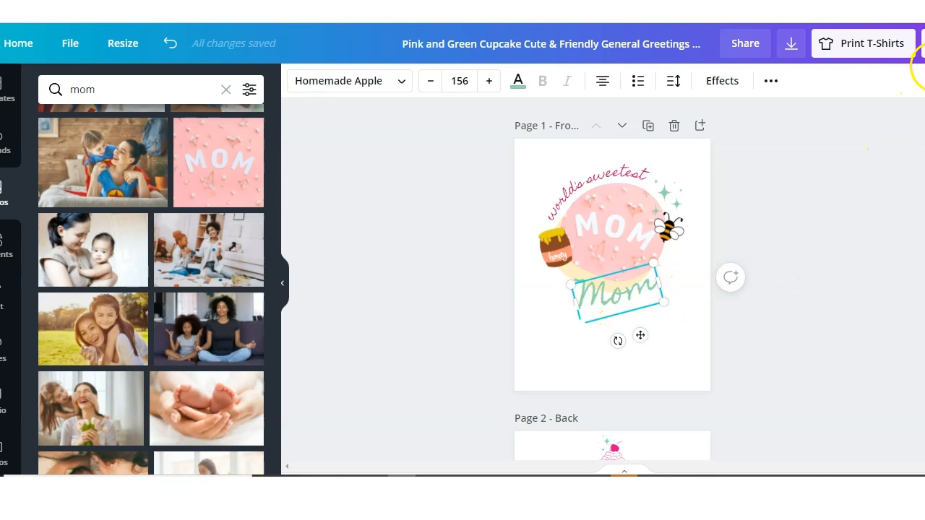
pyautogui.press('Delete')
pyautogui.click(831, 231)
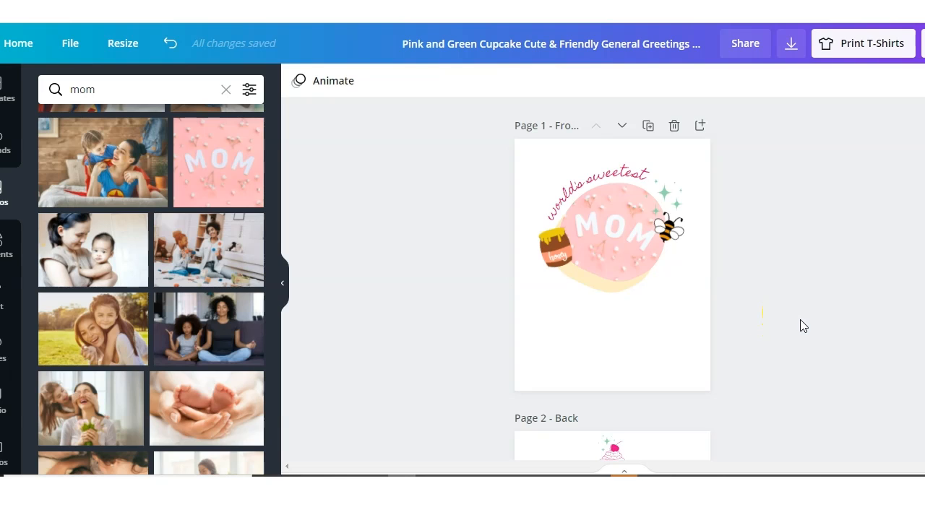
pyautogui.click(808, 342)
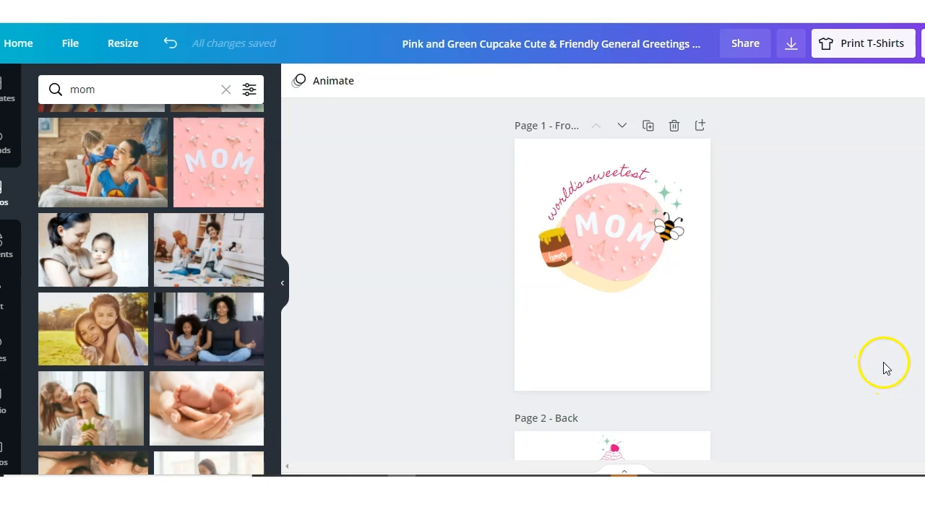
# Show the page thumbnails below the canvas and display the front page on its own.
pyautogui.scroll(-5, 904, 289)
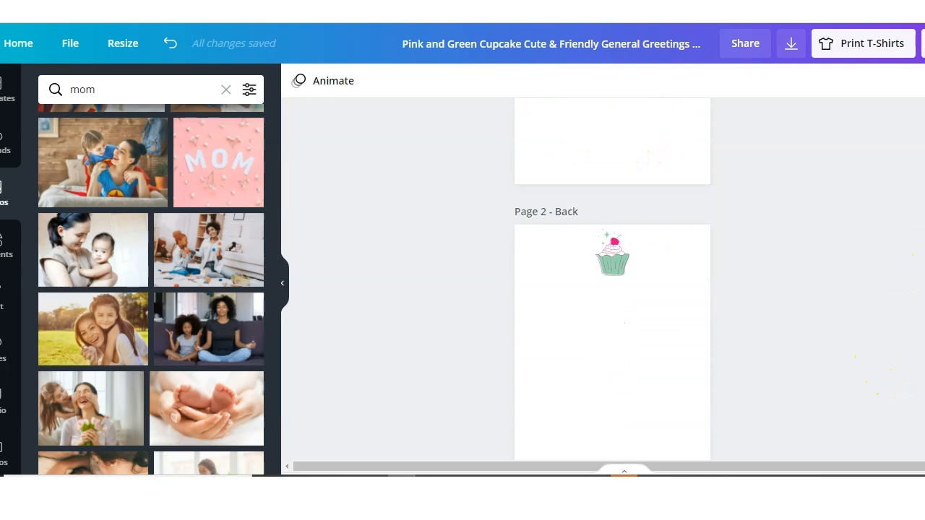
pyautogui.scroll(2, 867, 289)
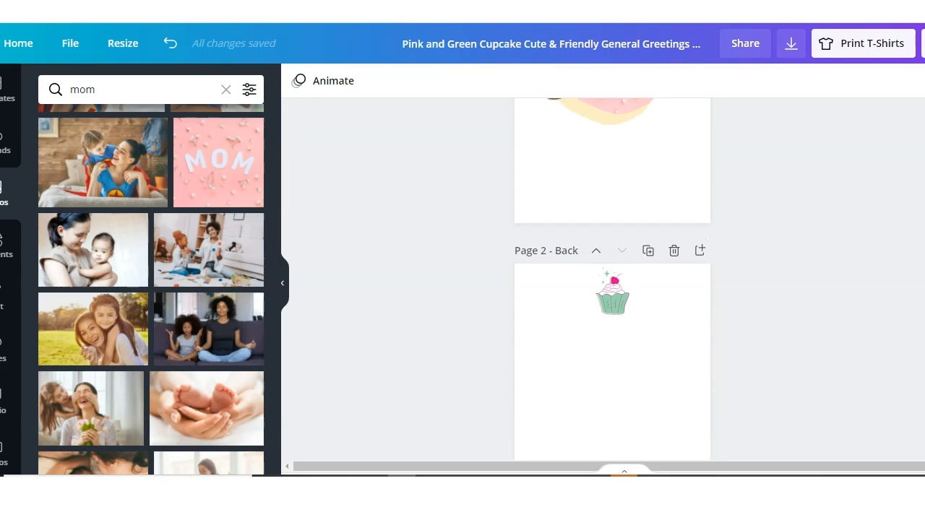
pyautogui.click(621, 470)
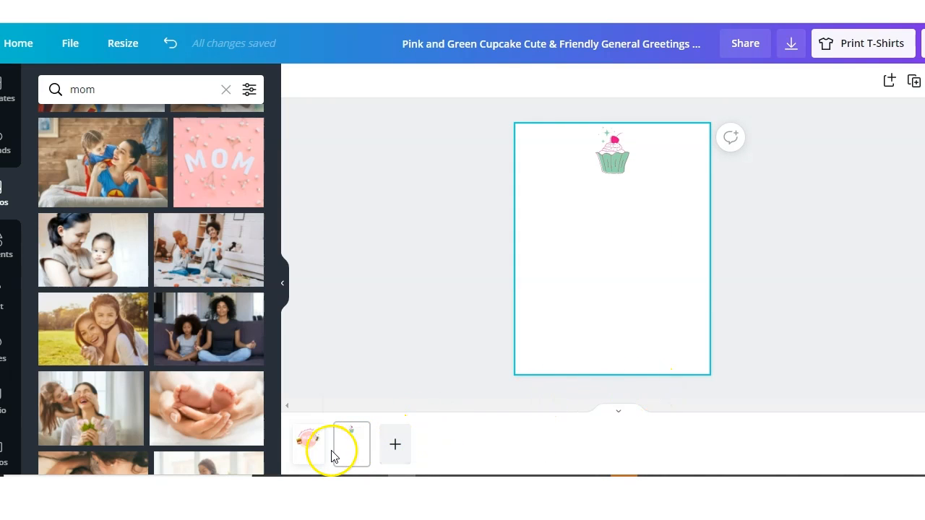
pyautogui.click(311, 456)
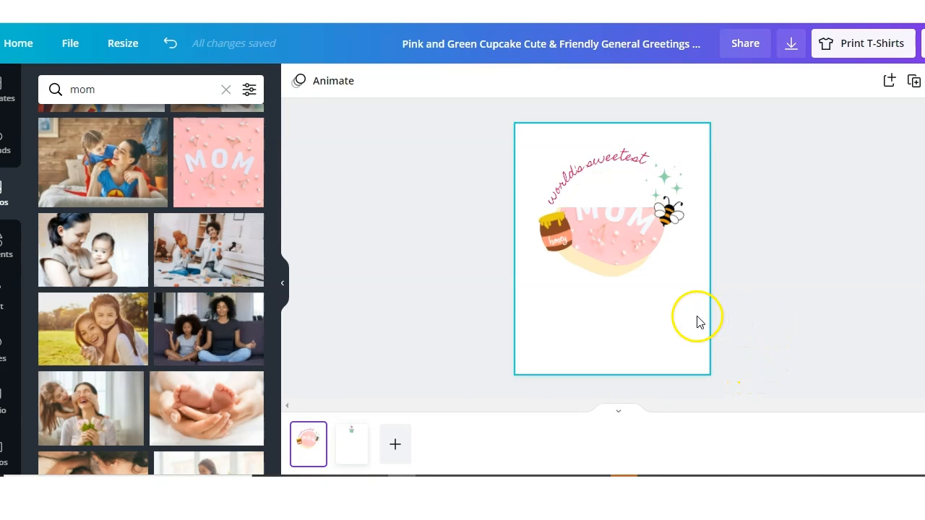
pyautogui.click(775, 226)
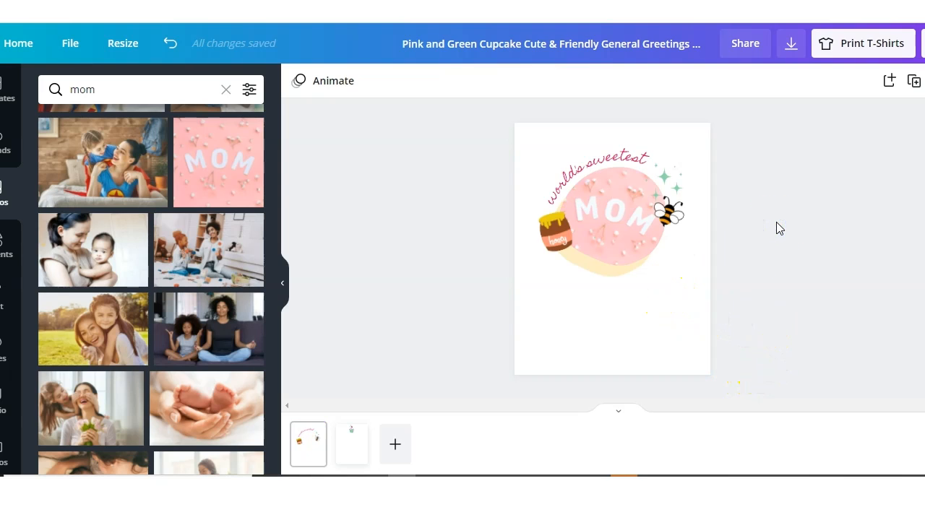
# Delete the whole cupcake group, including its sparkles, from the back page.
pyautogui.scroll(-5, 744, 253)
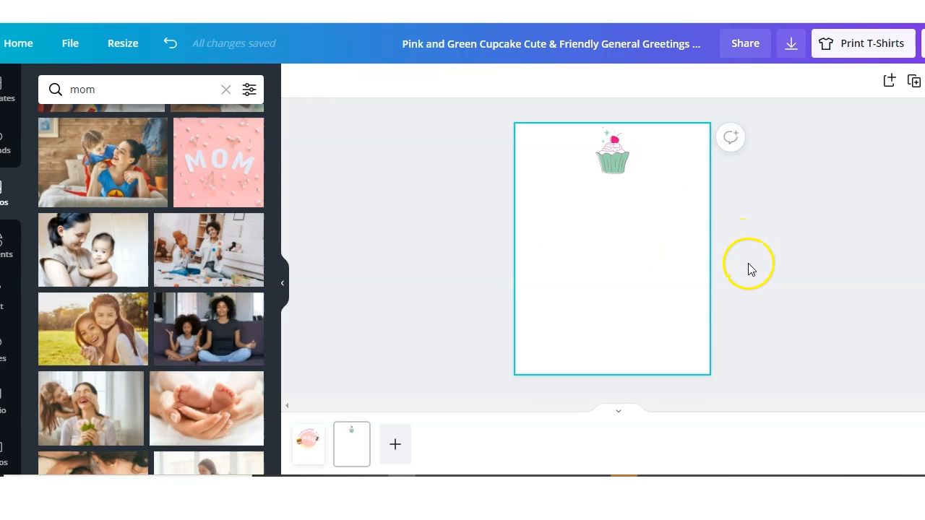
pyautogui.click(619, 169)
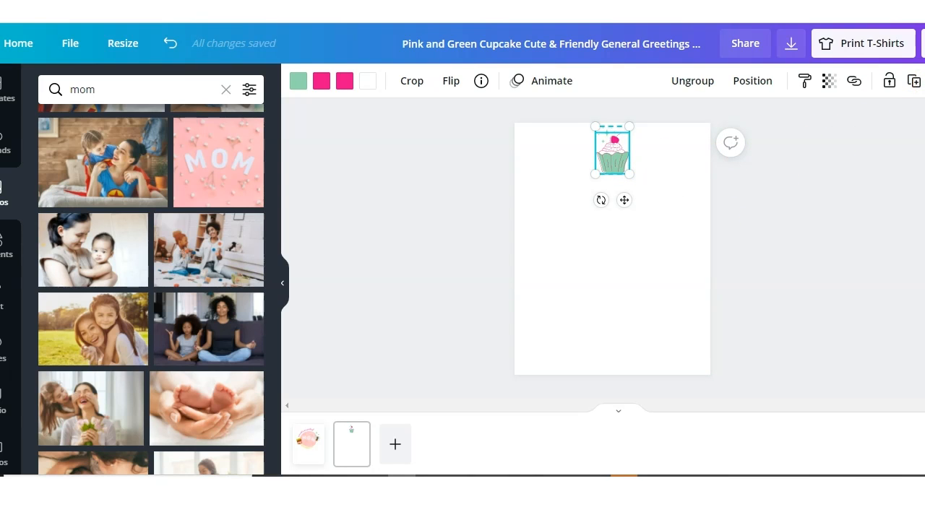
pyautogui.click(922, 80)
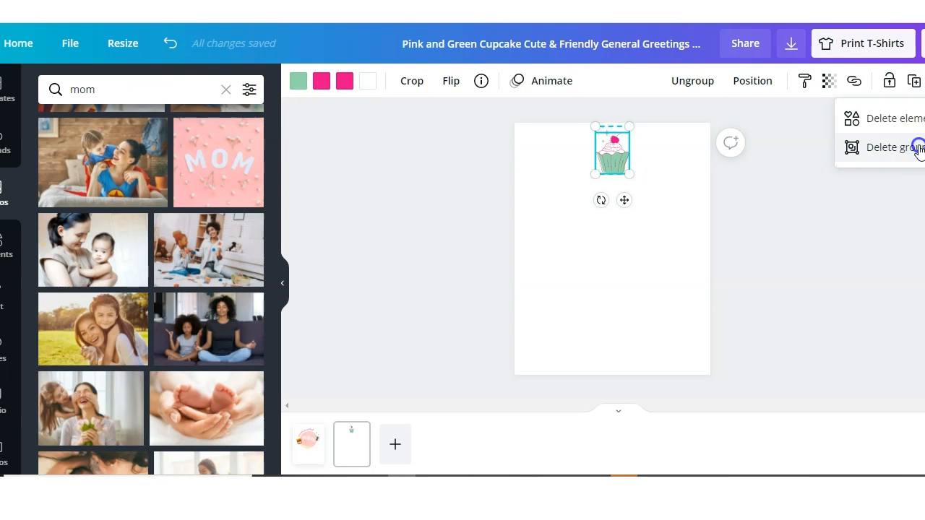
pyautogui.click(896, 147)
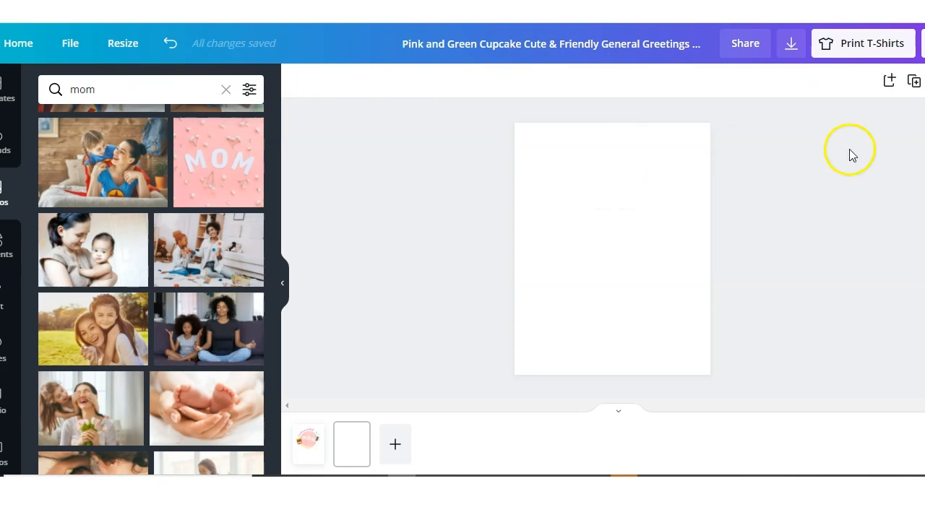
# Add the uploaded sunflower image to the back page, shrunk and centered near the page's upper edge.
pyautogui.click(5, 148)
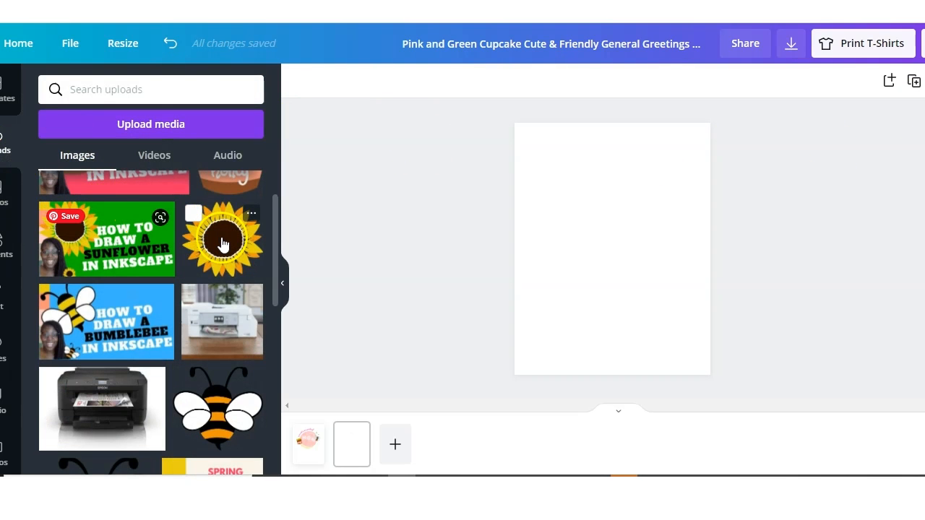
pyautogui.moveTo(224, 248); pyautogui.dragTo(546, 238)
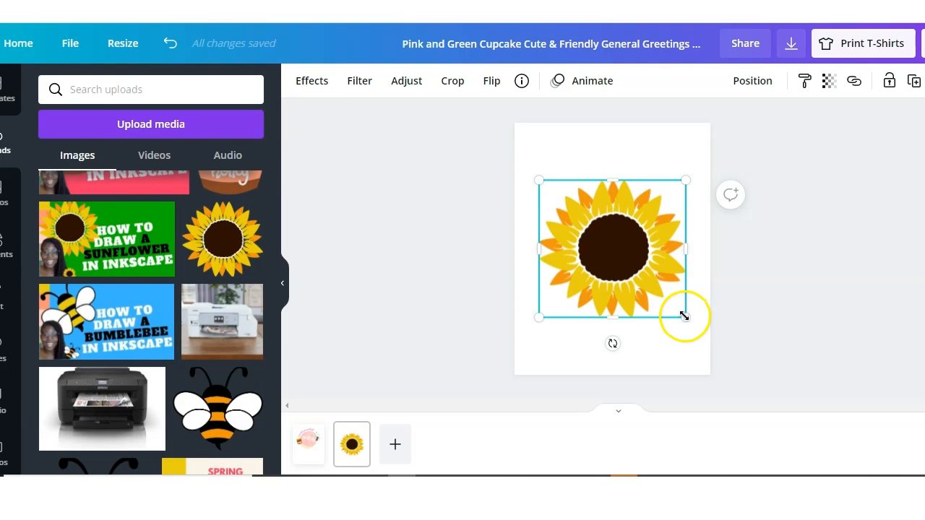
pyautogui.moveTo(682, 315); pyautogui.dragTo(613, 172)
# Add the uploaded daisy image to the back page as a small flower just left of the sunflower.
pyautogui.scroll(-2, 221, 324)
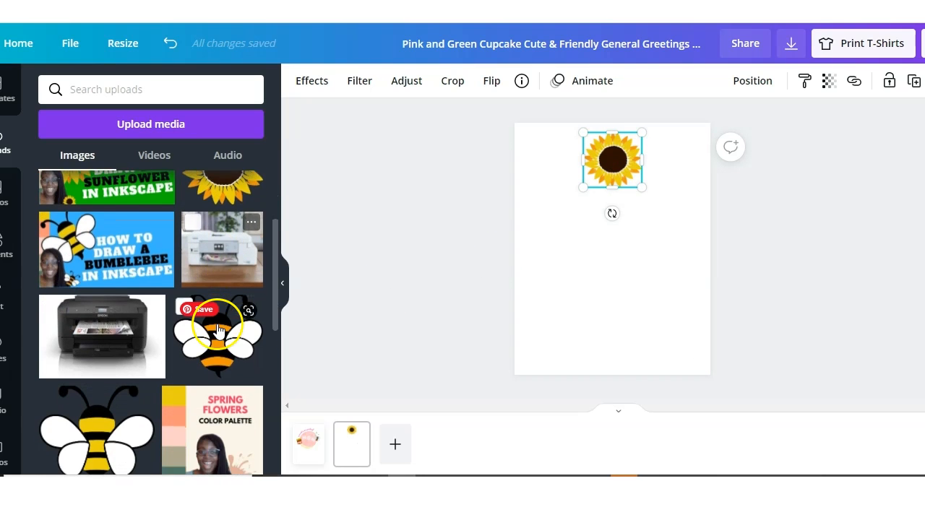
pyautogui.scroll(-4, 219, 330)
pyautogui.moveTo(225, 391); pyautogui.dragTo(542, 361)
pyautogui.moveTo(684, 326); pyautogui.dragTo(578, 223)
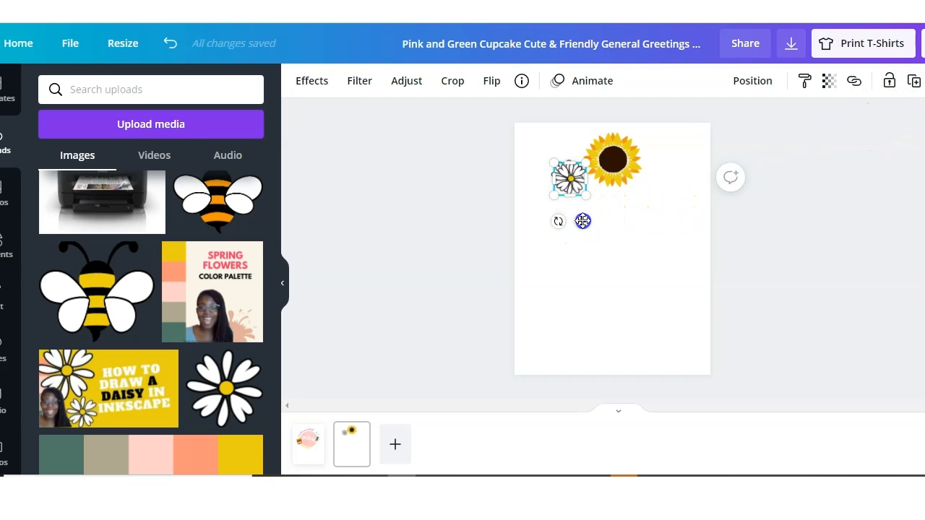
# Place a copy of the small daisy on the sunflower's right side, level with the first daisy.
pyautogui.moveTo(609, 219); pyautogui.dragTo(675, 221)
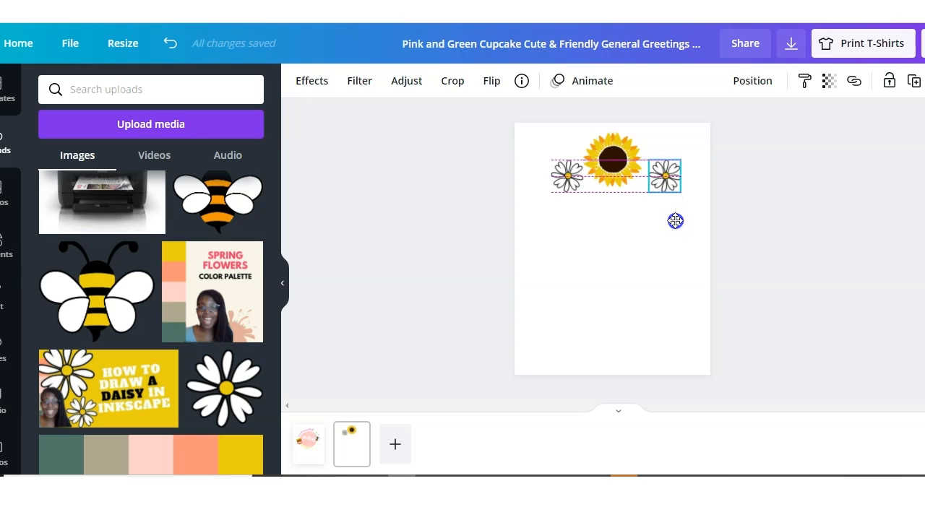
pyautogui.moveTo(675, 221); pyautogui.dragTo(671, 218)
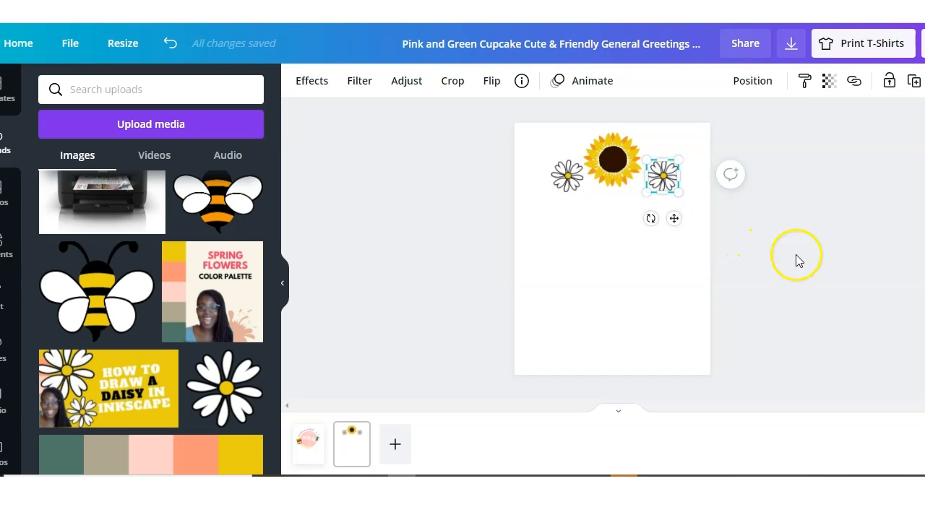
pyautogui.click(844, 246)
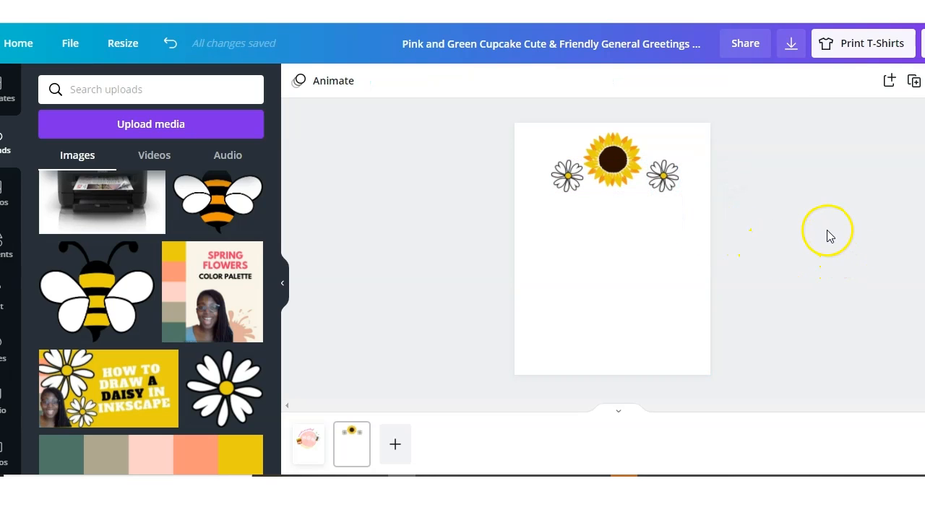
# Select both daisies together and shift them so the pair is centered horizontally on the sunflower and page.
pyautogui.click(566, 191)
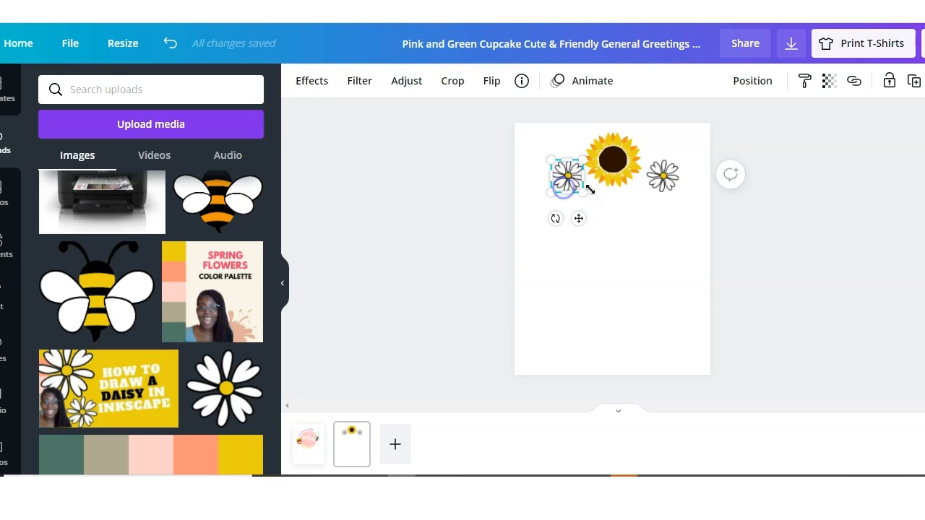
pyautogui.keyDown('shift'); pyautogui.click(656, 190); pyautogui.keyUp('shift')
pyautogui.moveTo(650, 190); pyautogui.dragTo(650, 187)
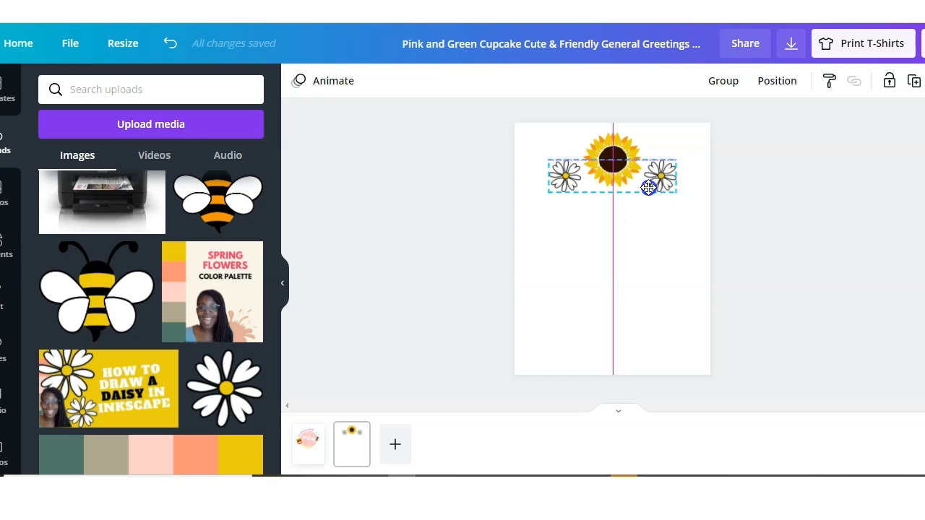
pyautogui.moveTo(648, 187); pyautogui.dragTo(649, 188)
pyautogui.click(812, 210)
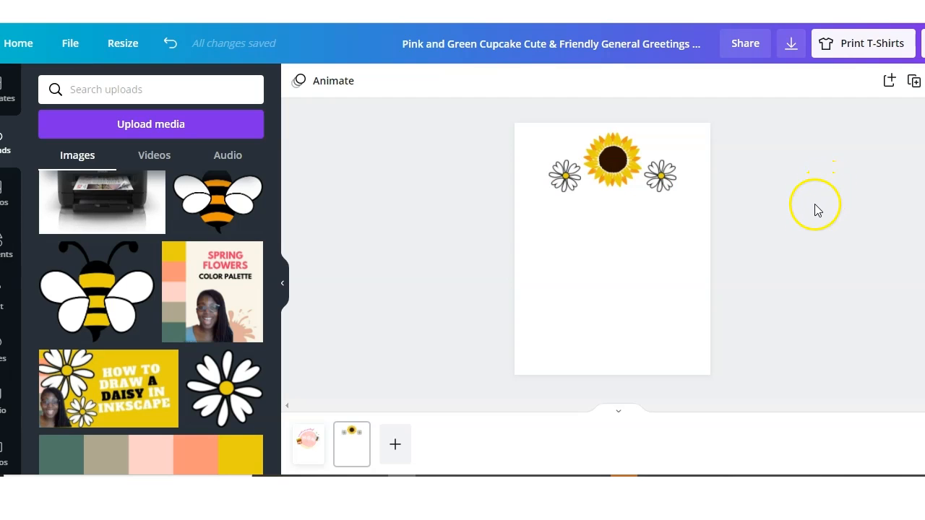
# Open the T-shirt print options and preview both Page 2 – Back and Page 1 – Front on the black shirt.
pyautogui.scroll(2, 802, 221)
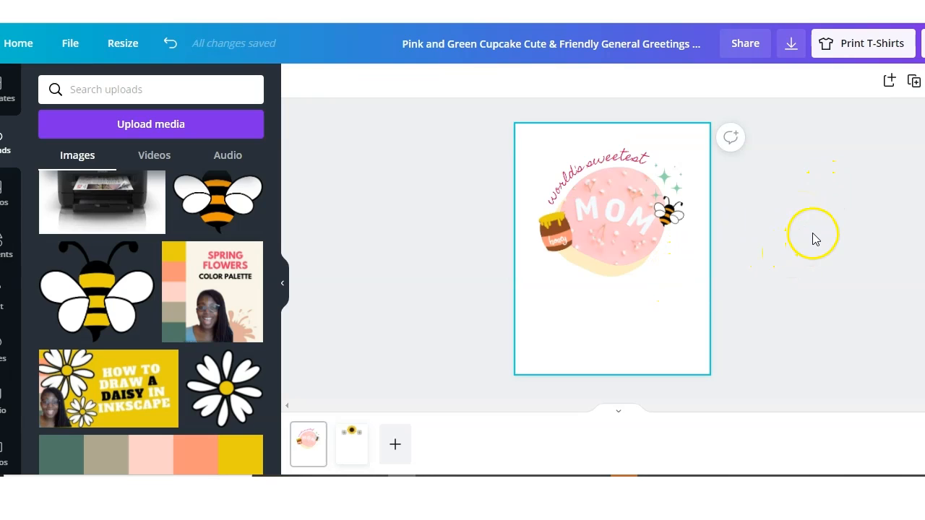
pyautogui.click(841, 49)
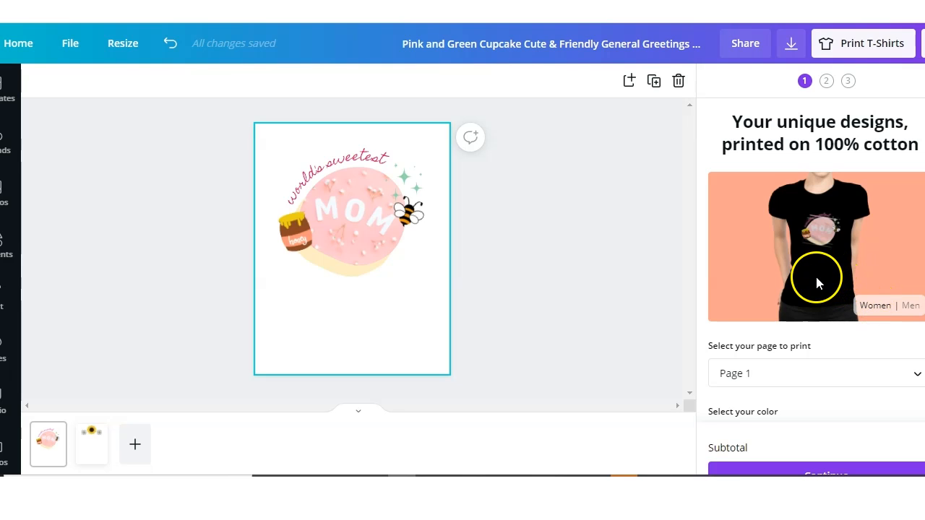
pyautogui.scroll(-2, 817, 279)
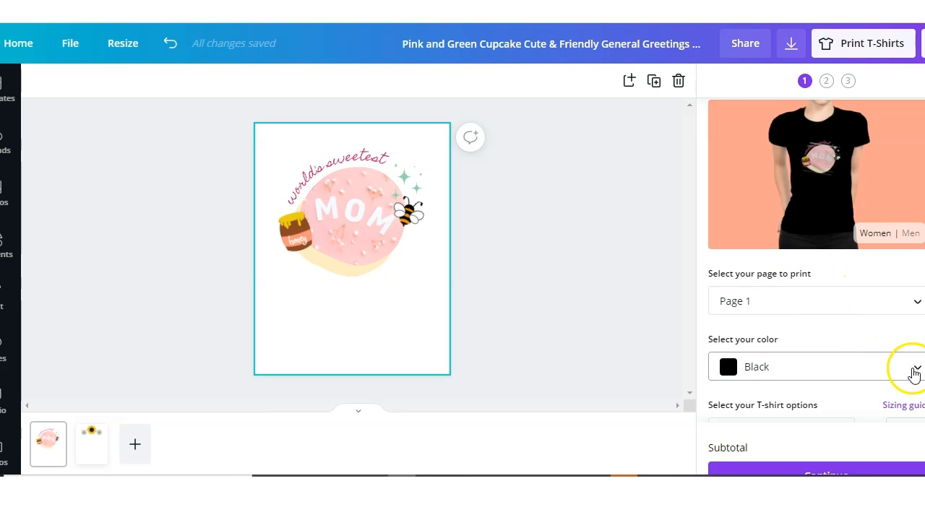
pyautogui.click(914, 300)
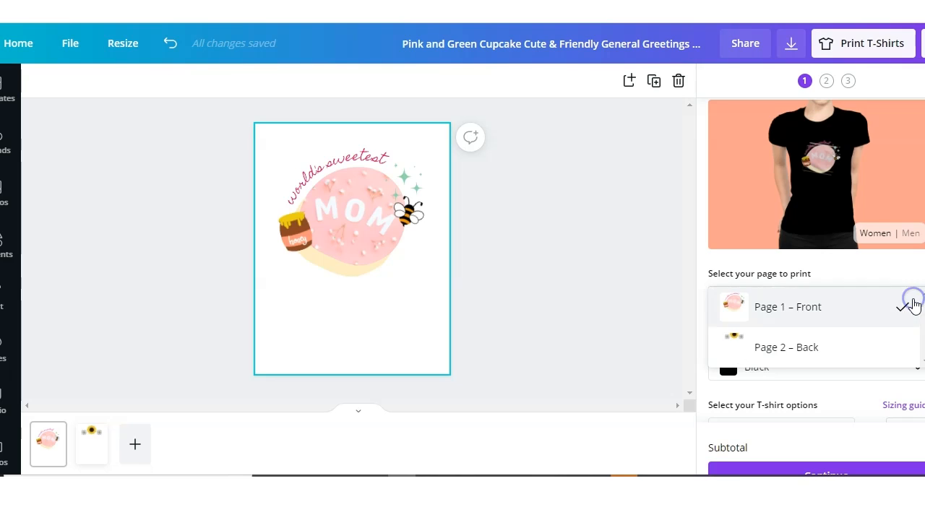
pyautogui.click(900, 343)
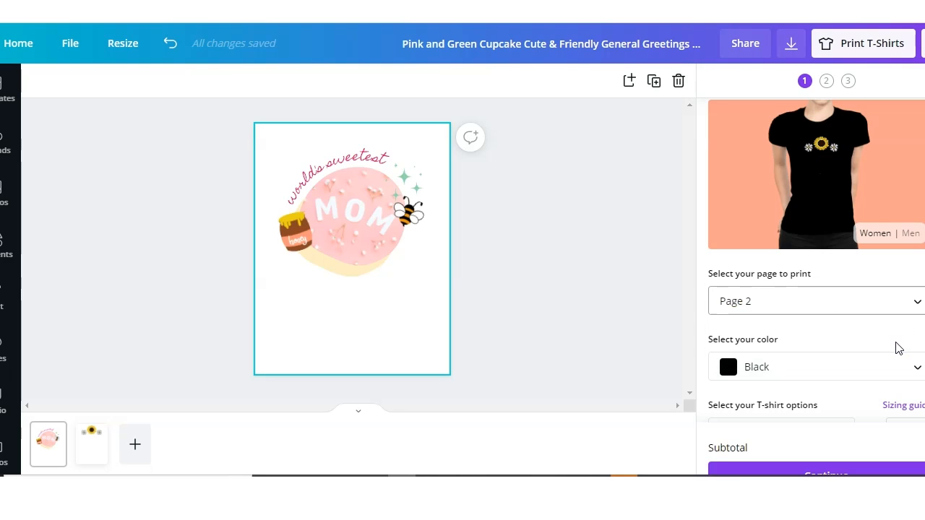
pyautogui.click(914, 306)
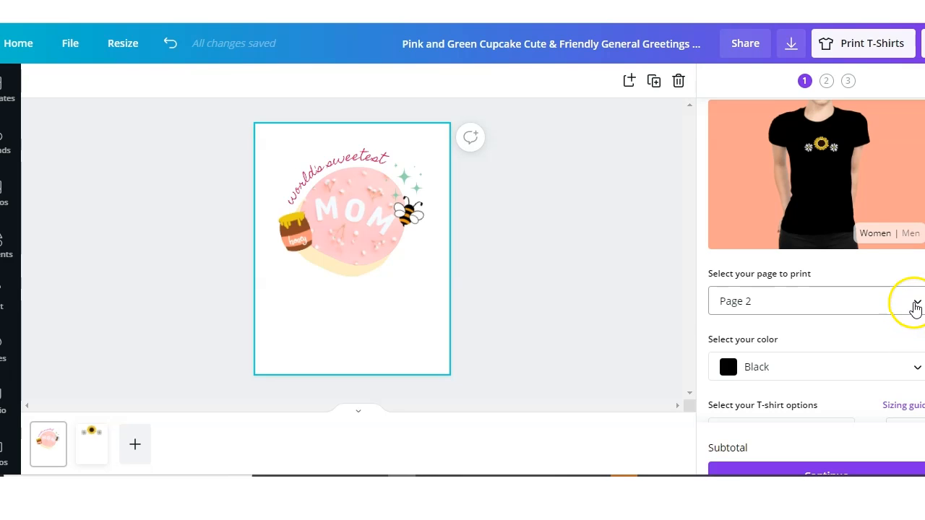
pyautogui.click(913, 286)
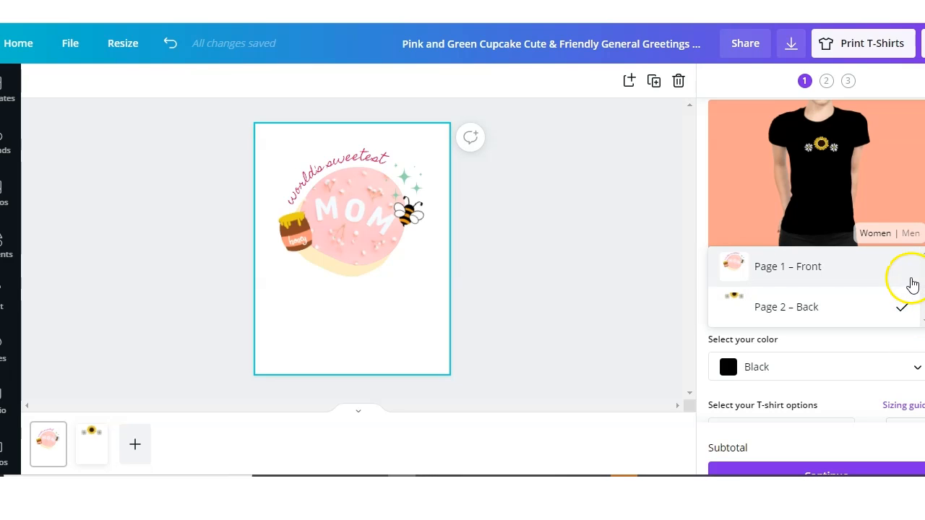
pyautogui.click(851, 281)
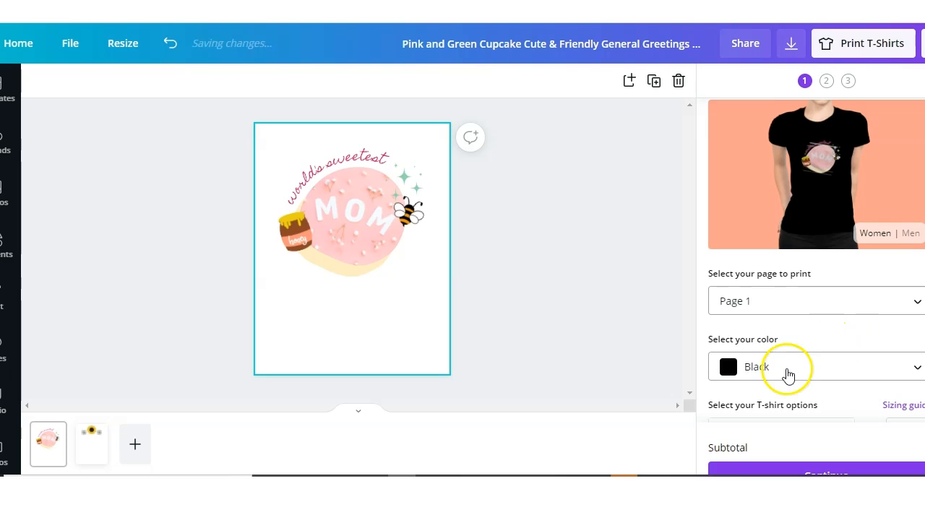
# Set the shirt color to Gray and preview both Page 2 – Back and Page 1 – Front on it.
pyautogui.click(827, 367)
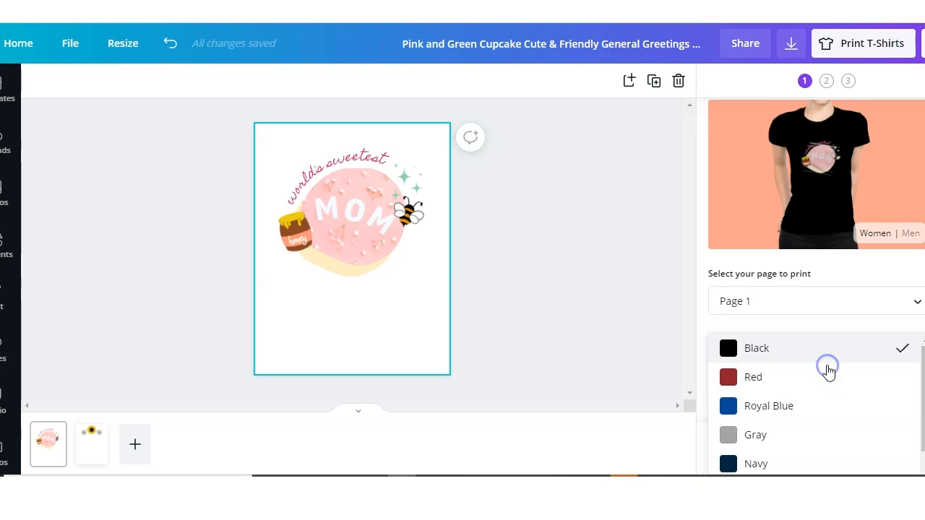
pyautogui.click(759, 434)
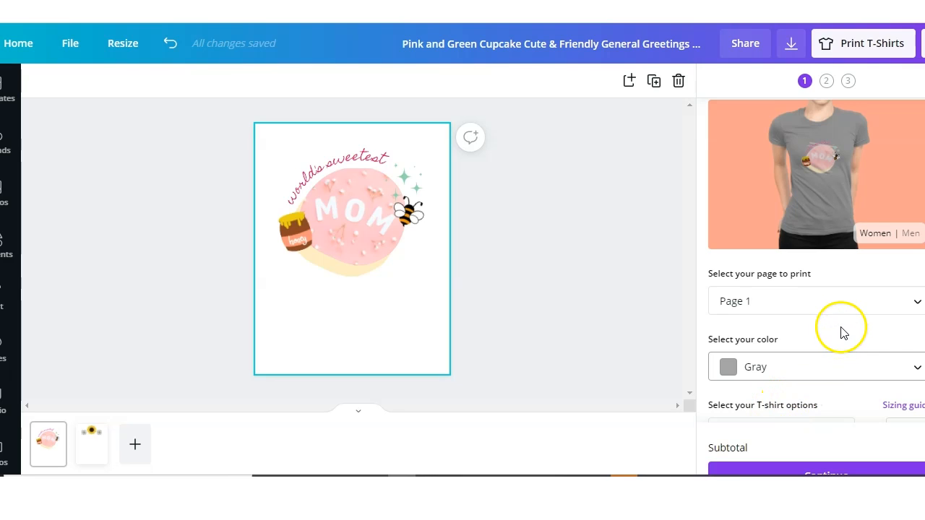
pyautogui.click(896, 302)
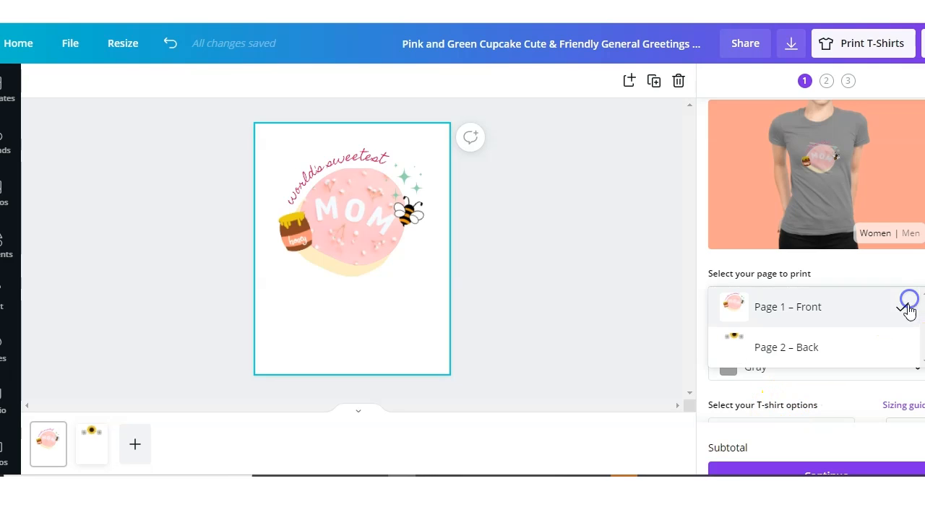
pyautogui.click(872, 350)
pyautogui.click(898, 305)
pyautogui.click(879, 273)
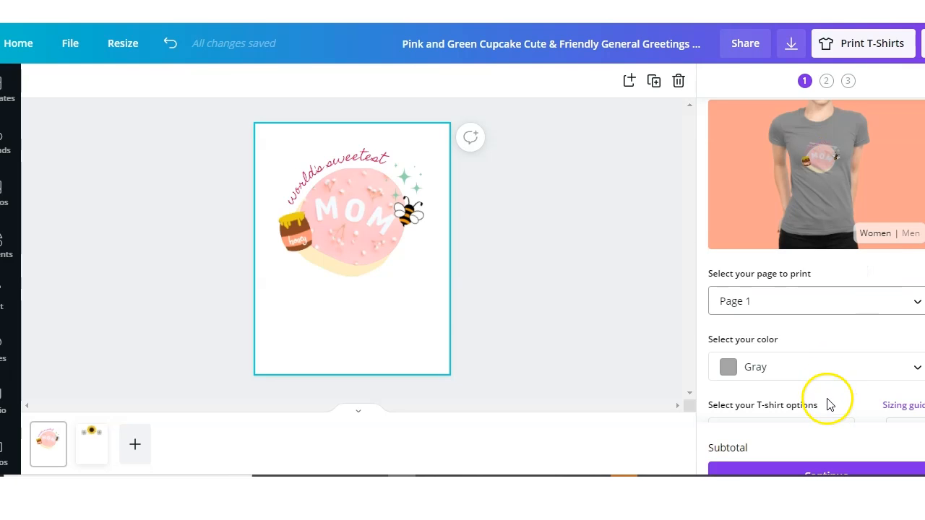
# Set the shirt color to White and choose Page 2 – Back as the page to print.
pyautogui.click(829, 368)
pyautogui.scroll(-1, 811, 401)
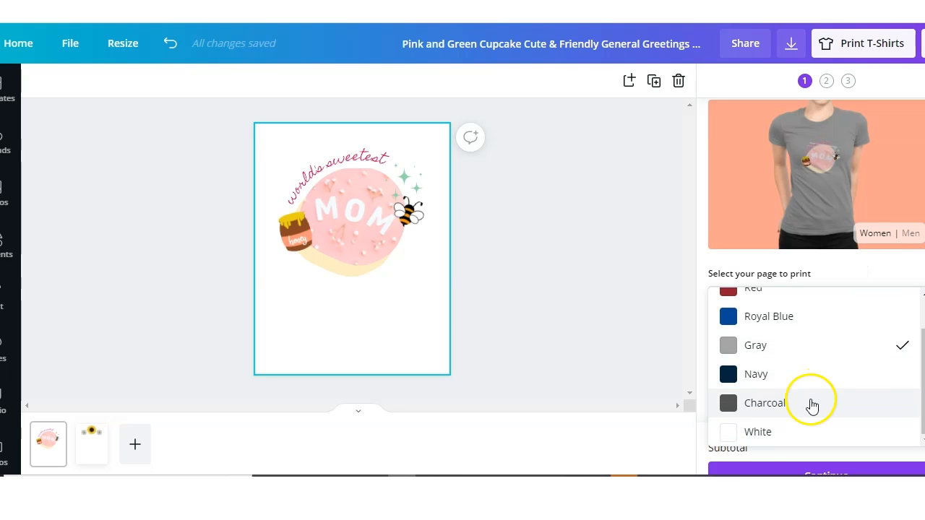
pyautogui.click(758, 433)
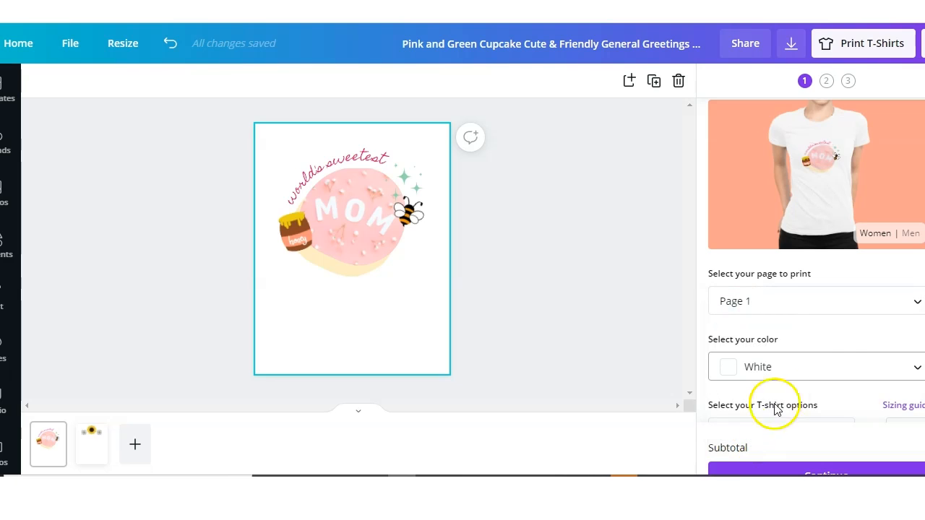
pyautogui.click(894, 302)
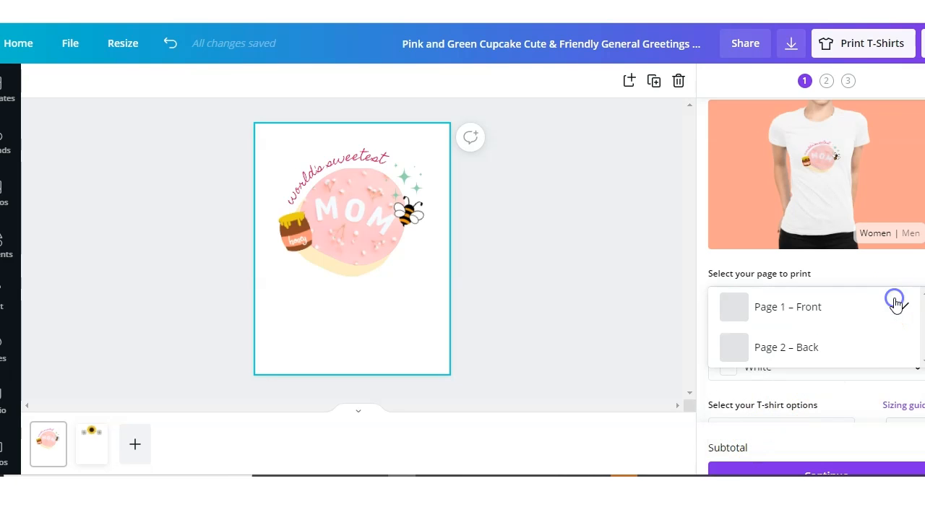
pyautogui.click(855, 354)
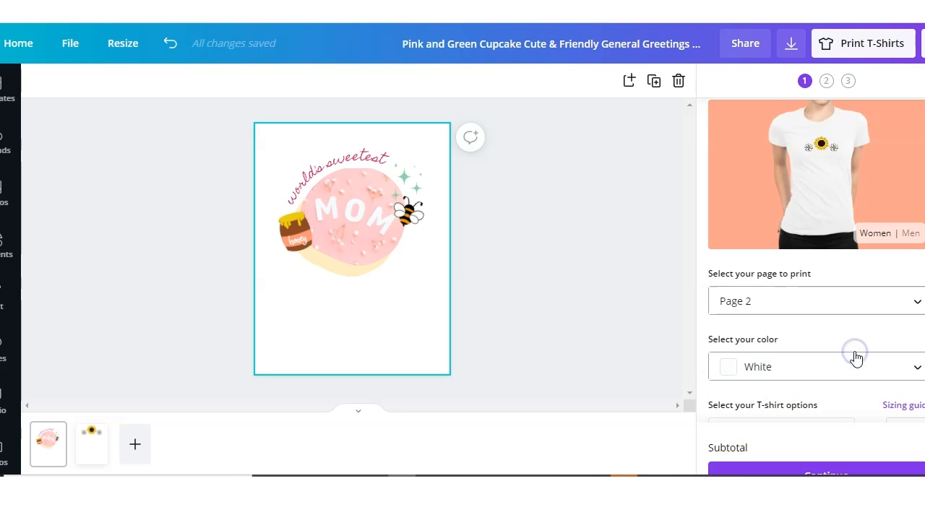
# Check which design pages are offered for printing on the white T-shirt.
pyautogui.click(890, 303)
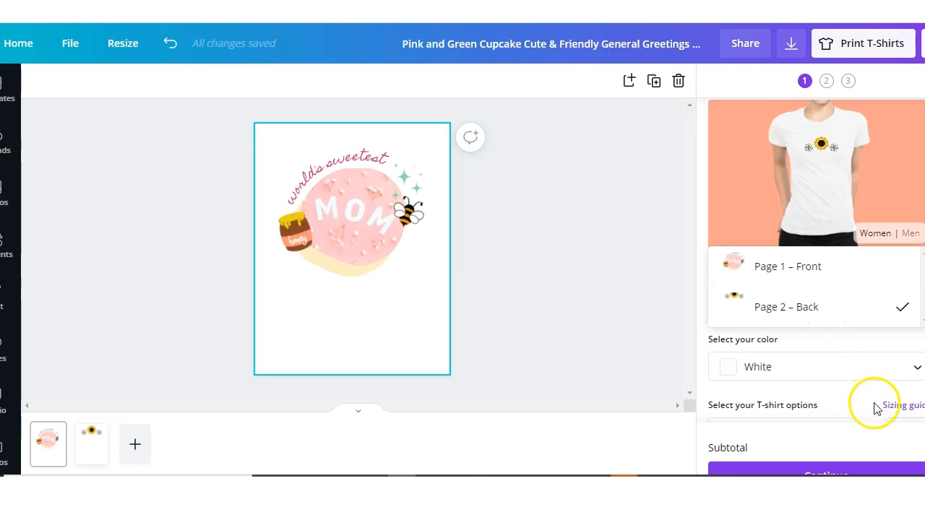
pyautogui.click(907, 406)
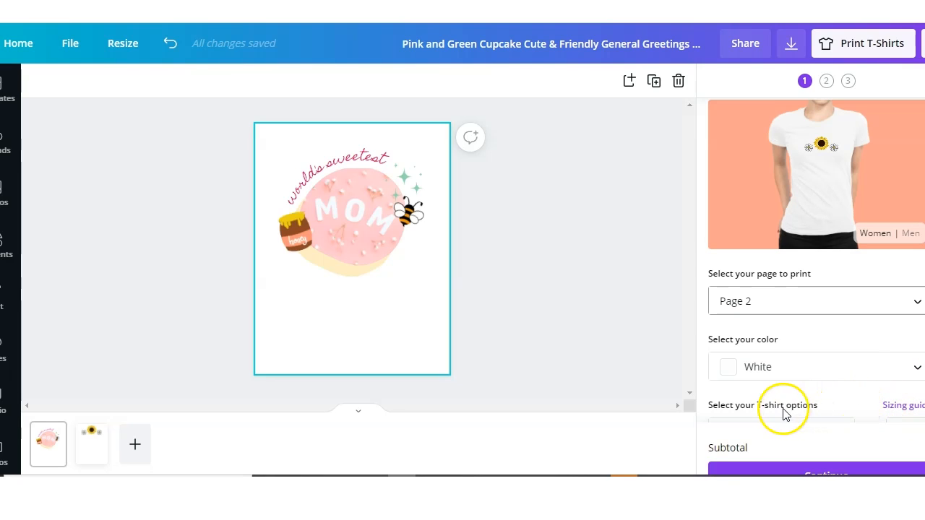
pyautogui.click(752, 406)
pyautogui.scroll(-1, 867, 402)
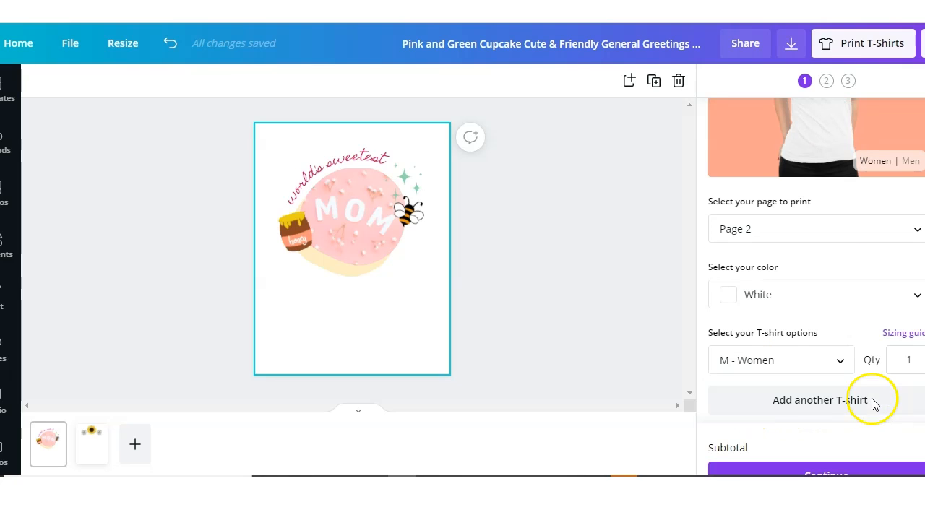
# Look through the men's and women's T-shirt sizes from S to XXL and the quantity option.
pyautogui.click(839, 366)
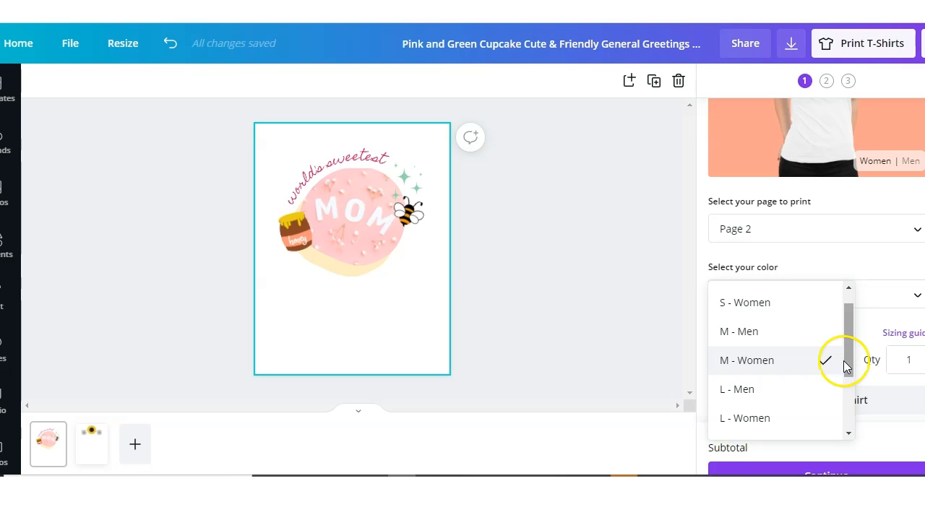
pyautogui.scroll(-3, 841, 372)
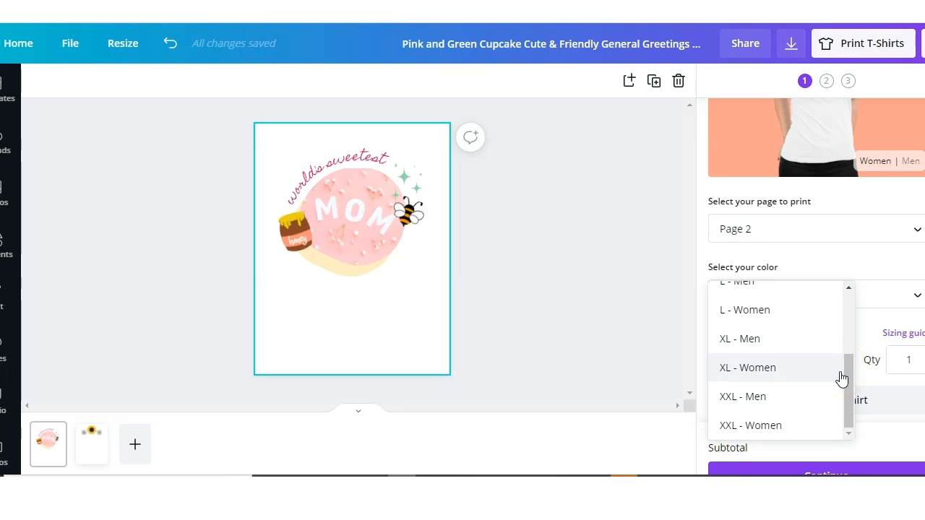
pyautogui.scroll(3, 838, 380)
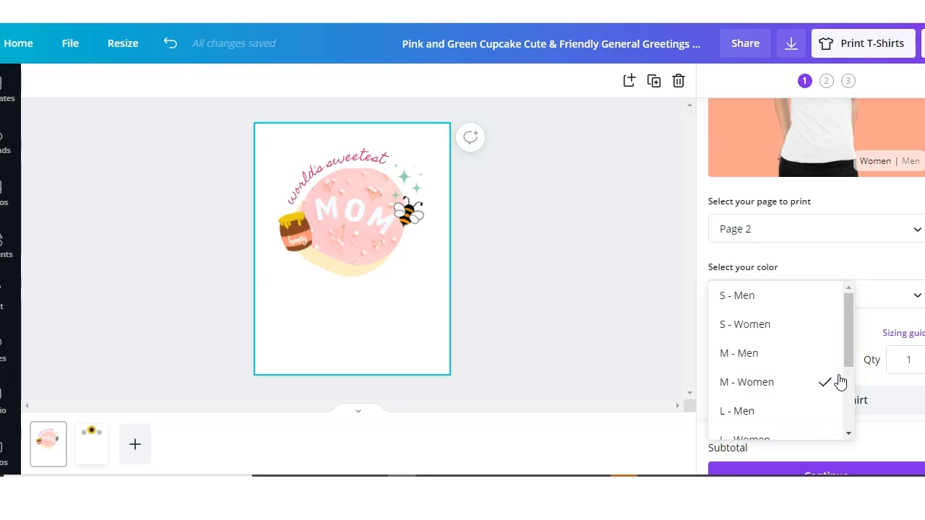
pyautogui.click(898, 363)
pyautogui.click(912, 359)
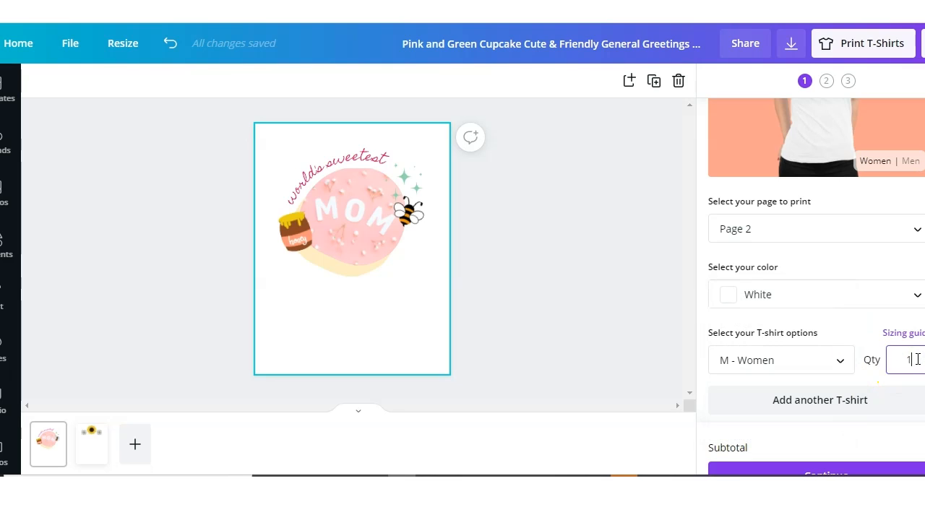
pyautogui.write('5')
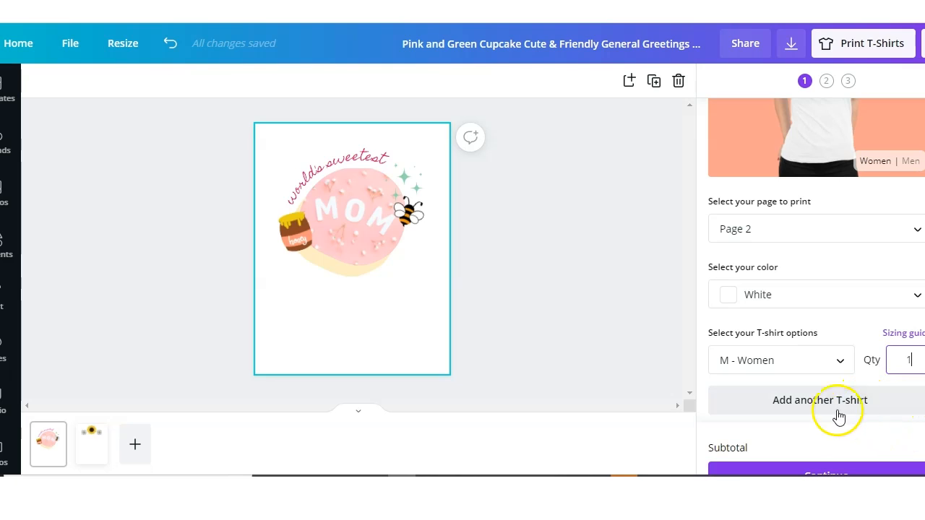
pyautogui.click(864, 422)
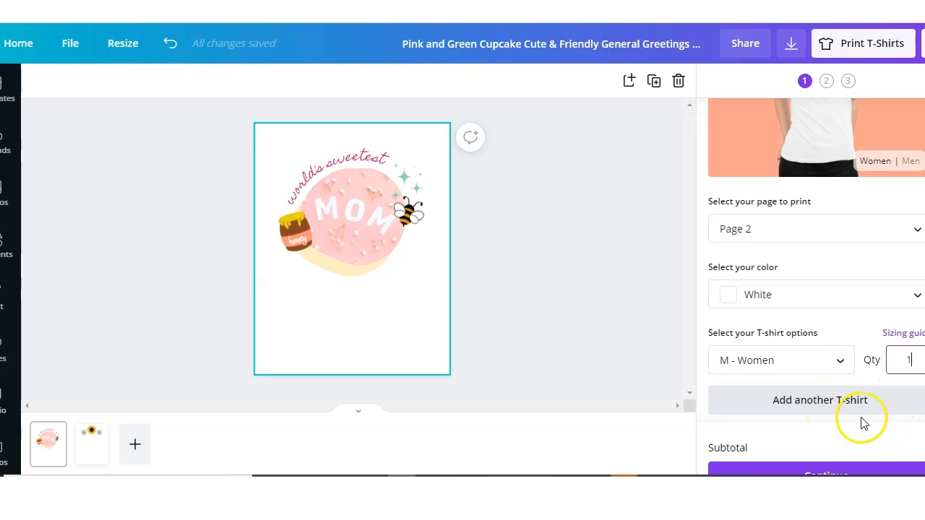
# View the flower design on the back page and return to the front page in the editor.
pyautogui.scroll(-1, 866, 425)
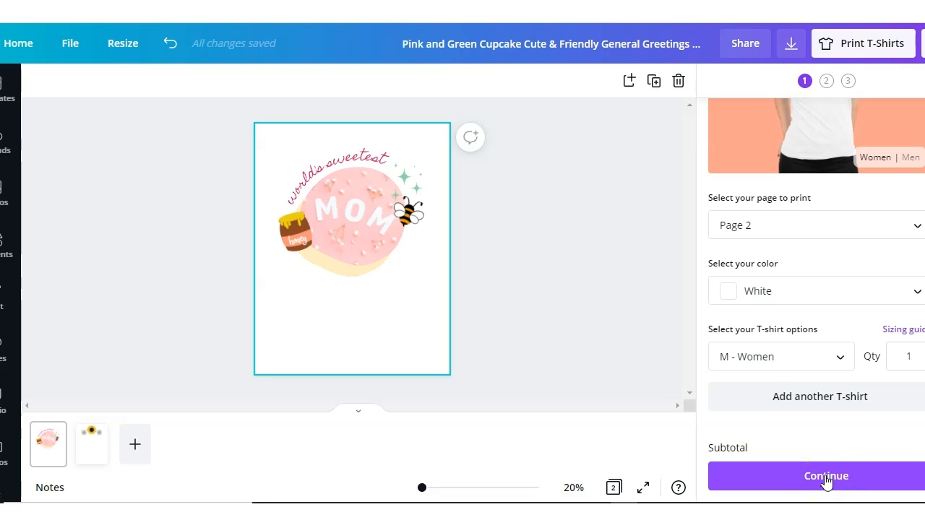
pyautogui.scroll(-2, 536, 322)
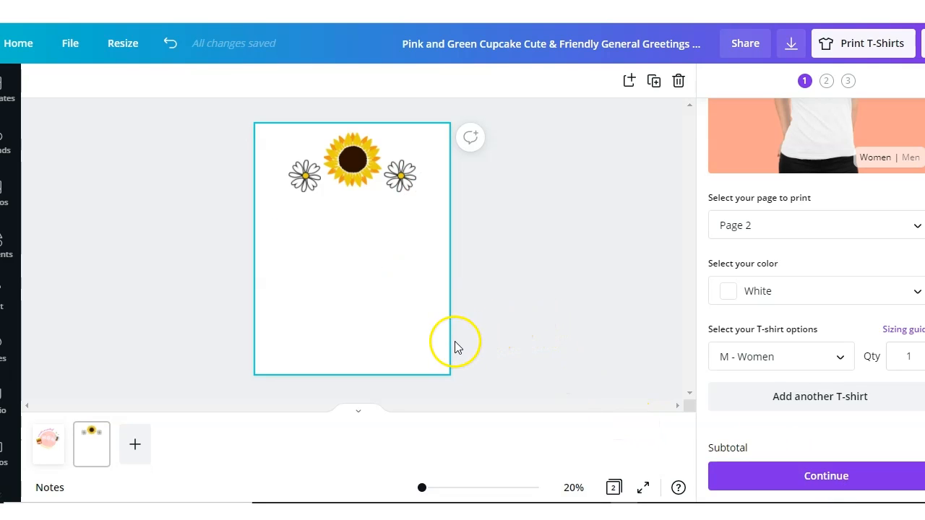
pyautogui.scroll(2, 457, 341)
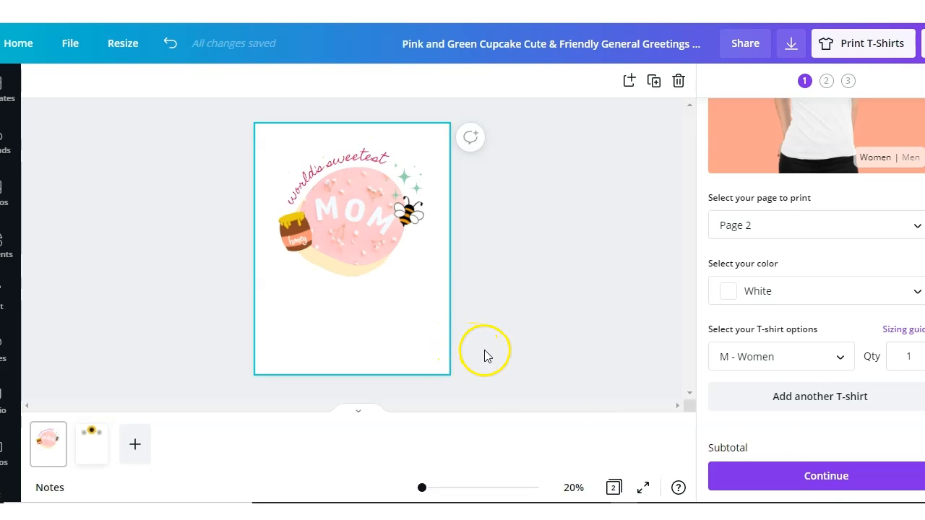
# Continue to the shipping details and review the delivery speeds and the contact and address fields.
pyautogui.click(795, 476)
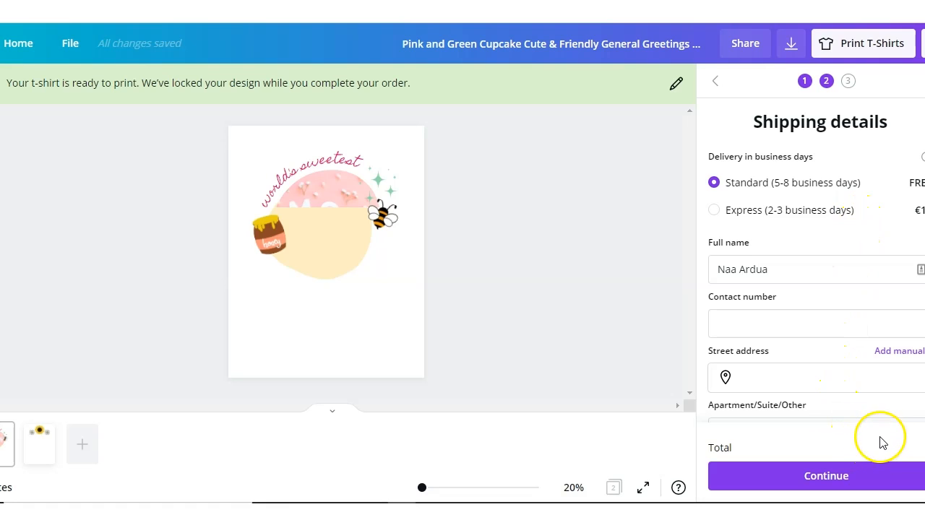
pyautogui.scroll(-1, 893, 419)
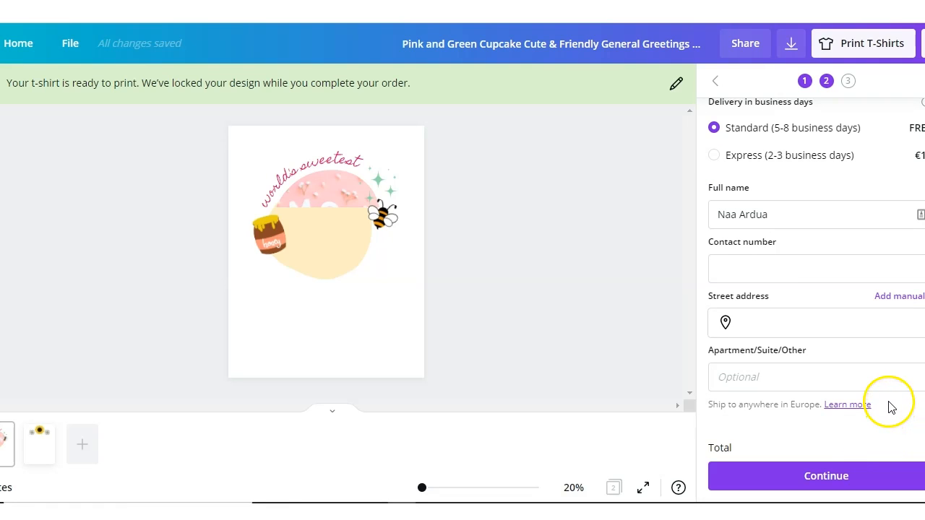
pyautogui.scroll(1, 891, 408)
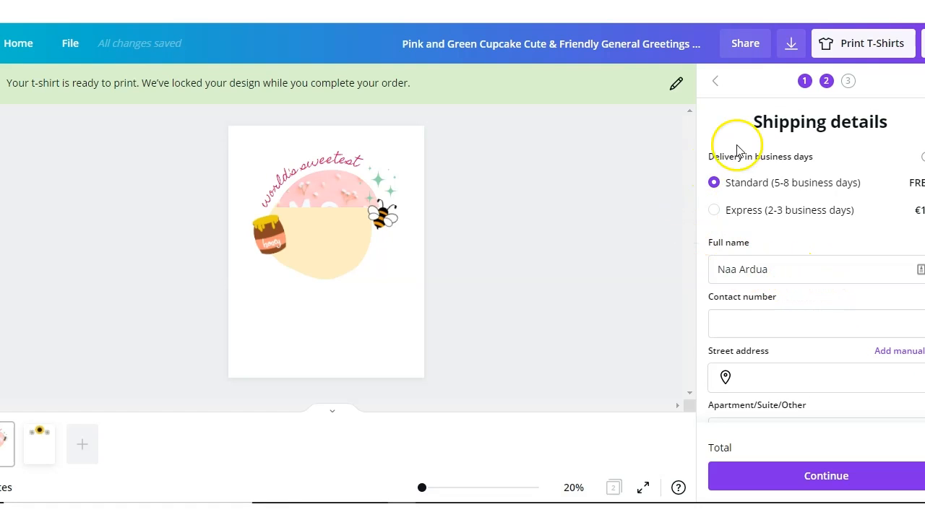
# Return to the T-shirt options and choose Page 1 – Front as the page to print.
pyautogui.click(804, 81)
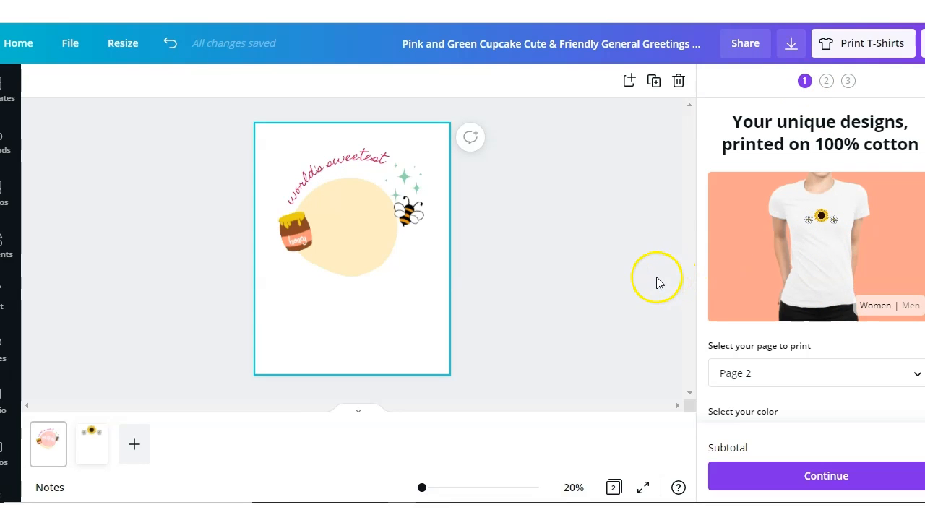
pyautogui.click(820, 377)
pyautogui.click(803, 337)
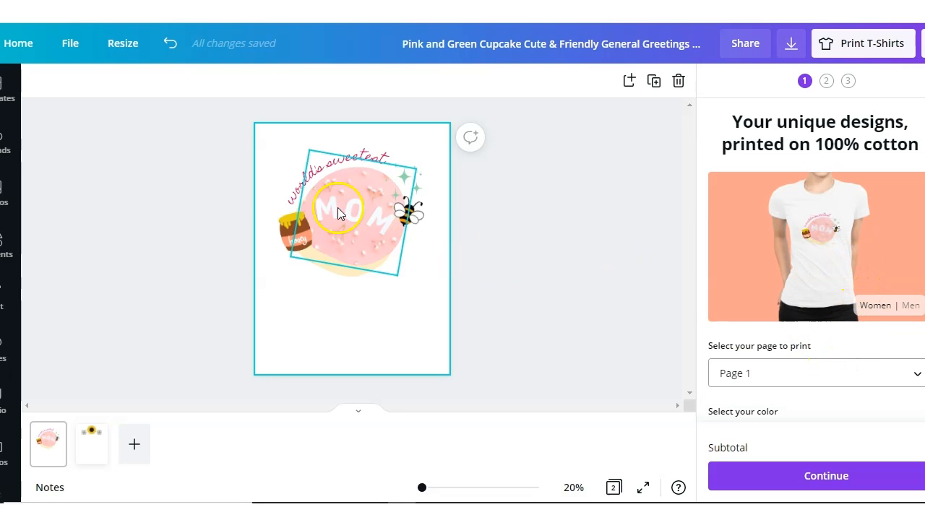
# Select all the front artwork together, enlarge it to nearly the page width and center it on the page.
pyautogui.moveTo(234, 151); pyautogui.dragTo(458, 328)
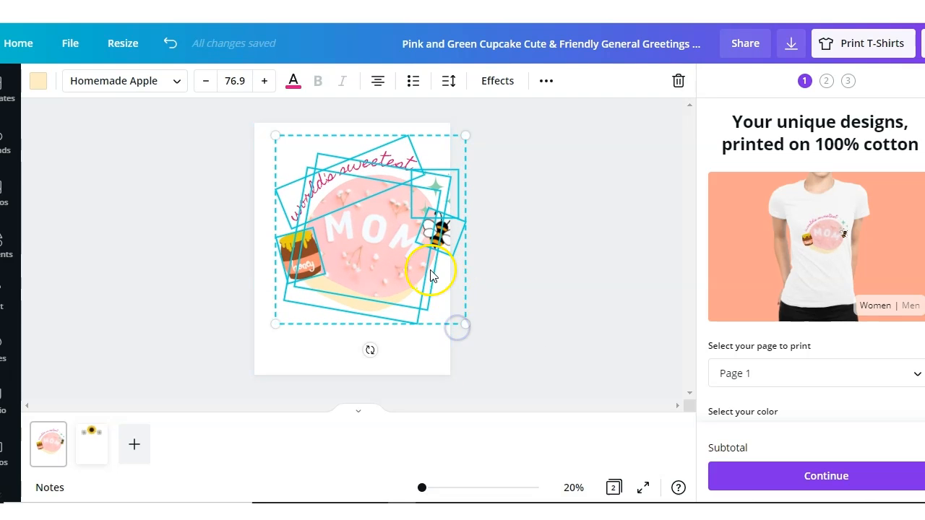
pyautogui.moveTo(398, 271); pyautogui.dragTo(384, 289)
pyautogui.click(614, 297)
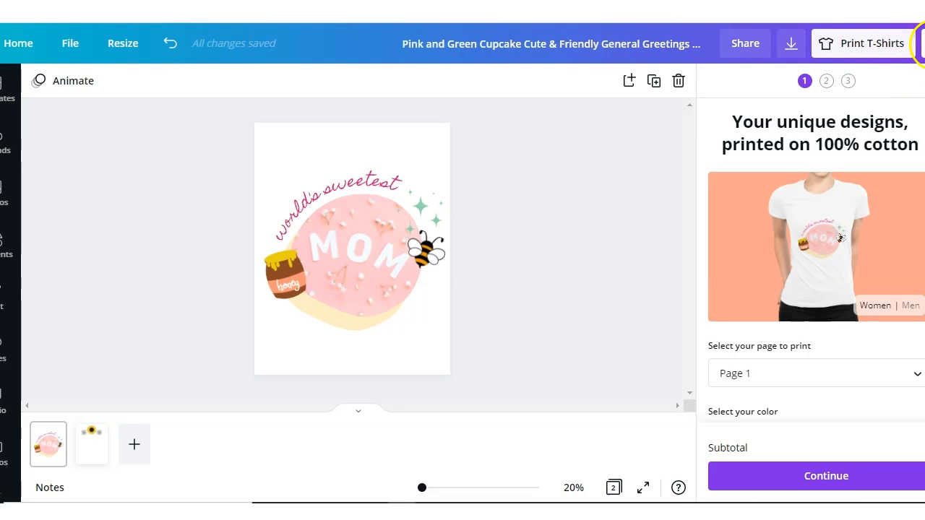
# Open the download settings and set the file type to SVG with a transparent background for all pages.
pyautogui.click(922, 43)
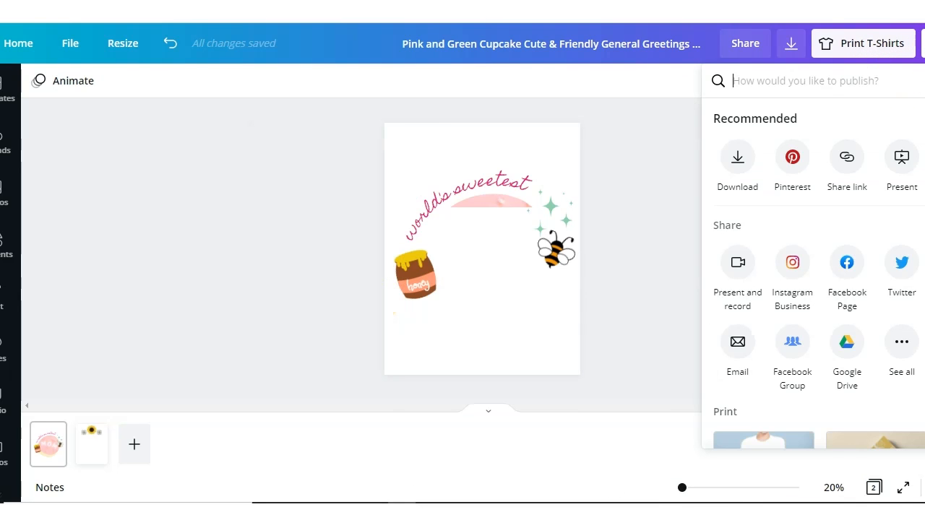
pyautogui.click(737, 159)
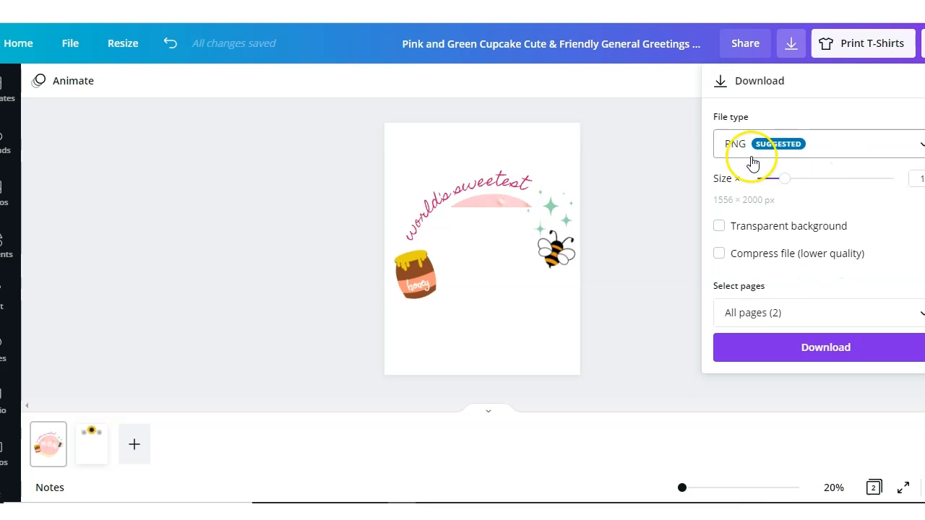
pyautogui.click(918, 148)
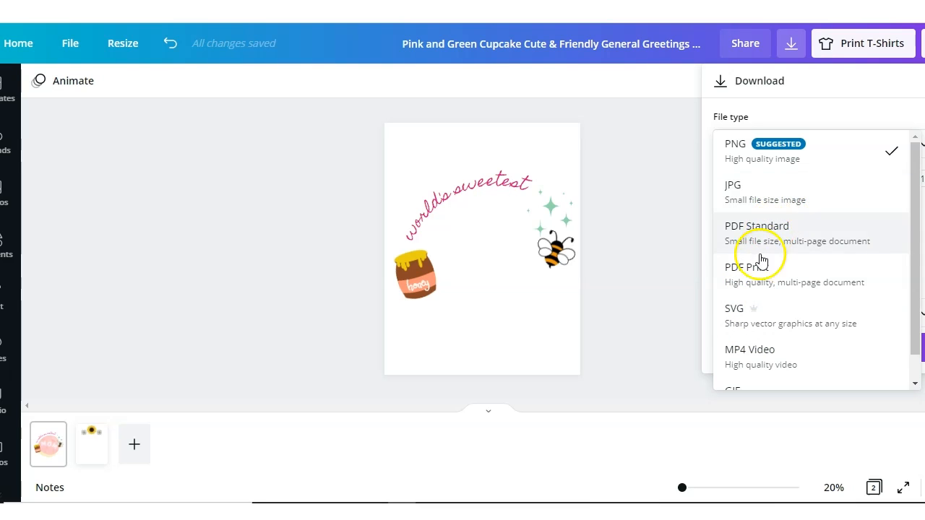
pyautogui.click(740, 316)
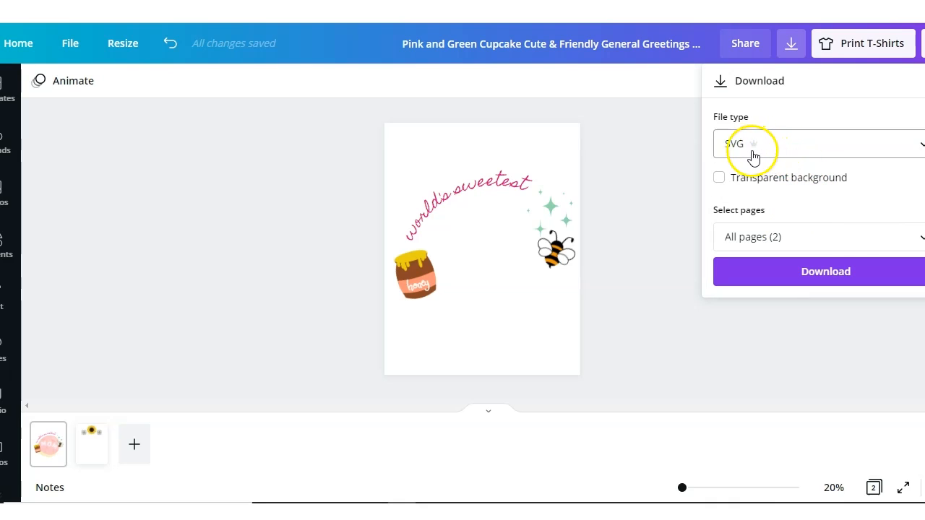
pyautogui.click(719, 179)
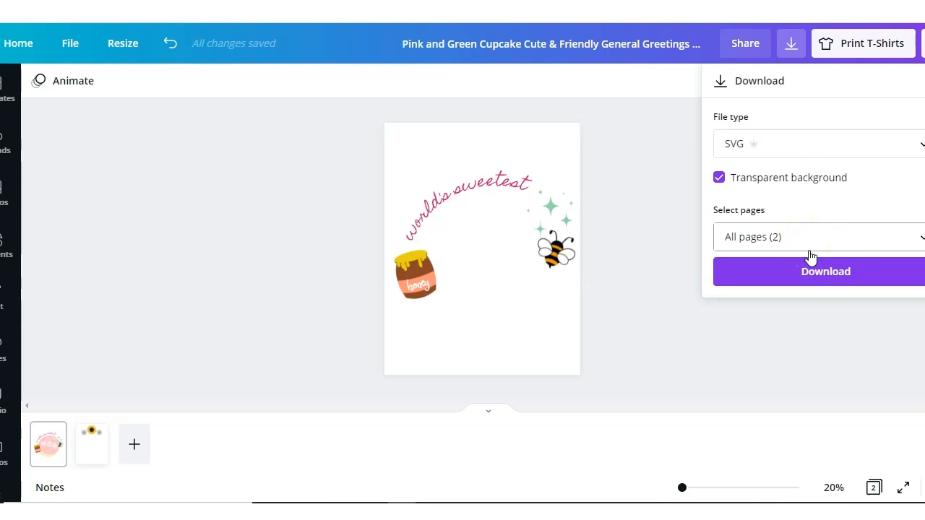
pyautogui.click(813, 276)
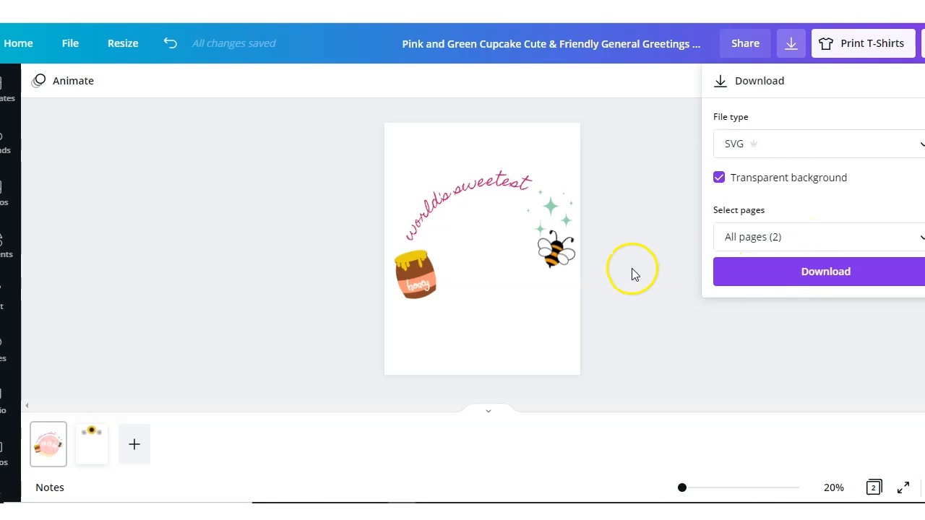
pyautogui.click(495, 324)
pyautogui.click(641, 260)
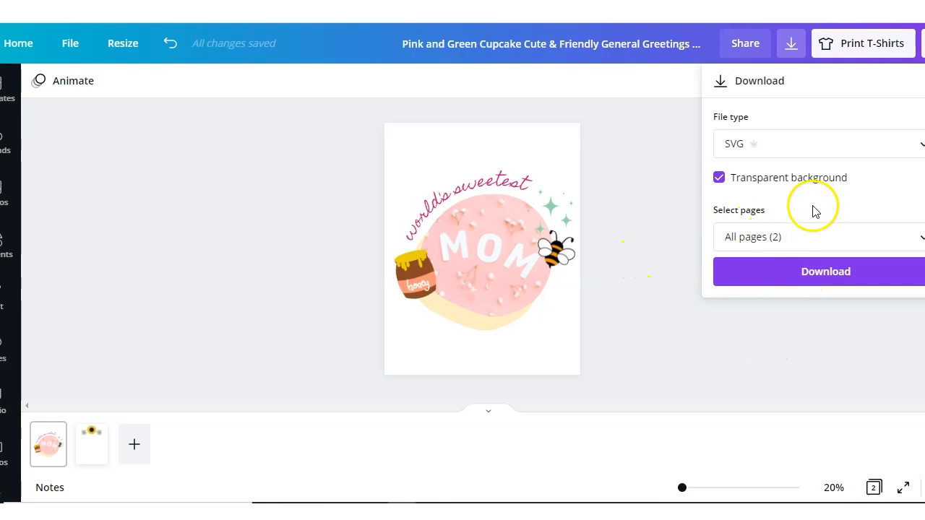
# Set the download file type to PNG with a transparent background, then close the download settings without downloading.
pyautogui.click(821, 147)
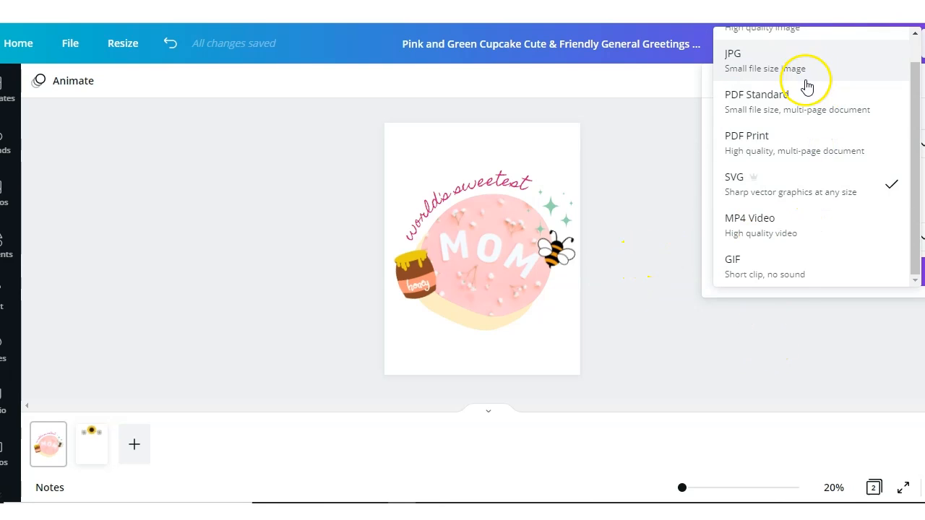
pyautogui.scroll(1, 803, 86)
pyautogui.click(774, 67)
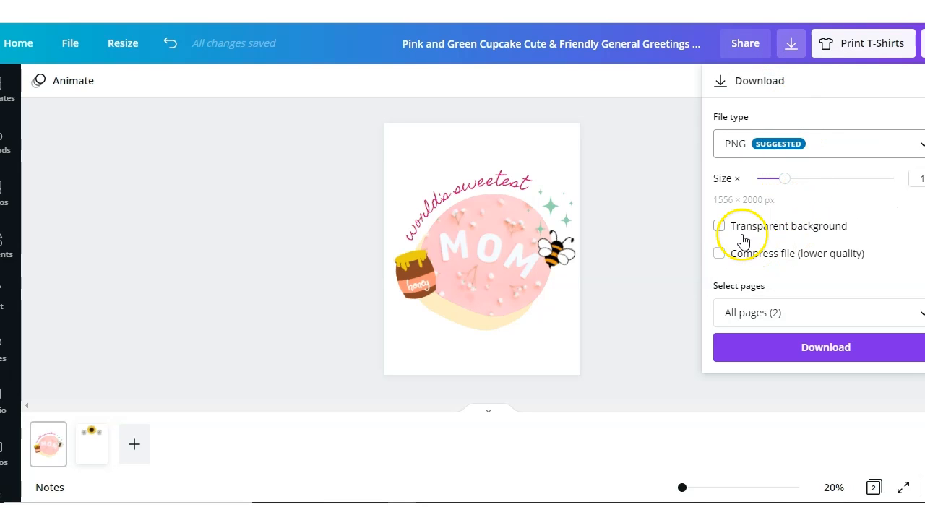
pyautogui.click(718, 226)
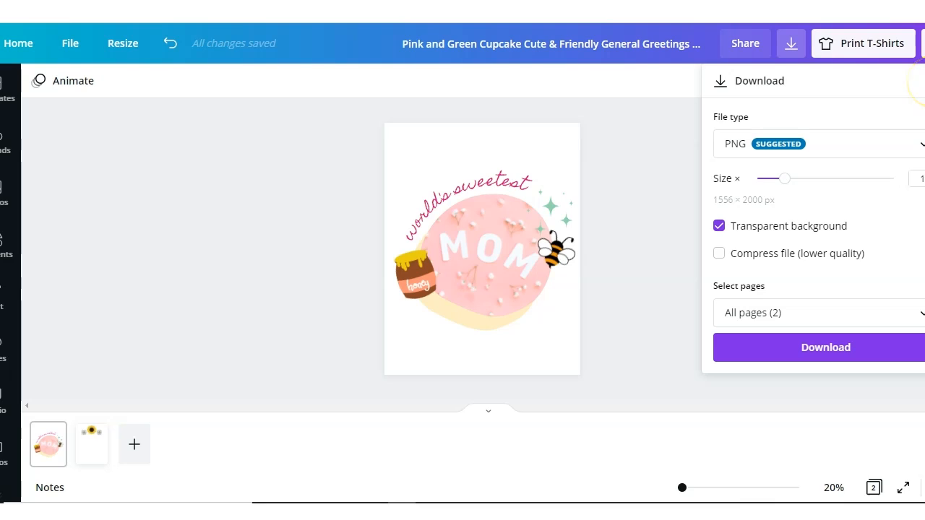
pyautogui.press('Escape')
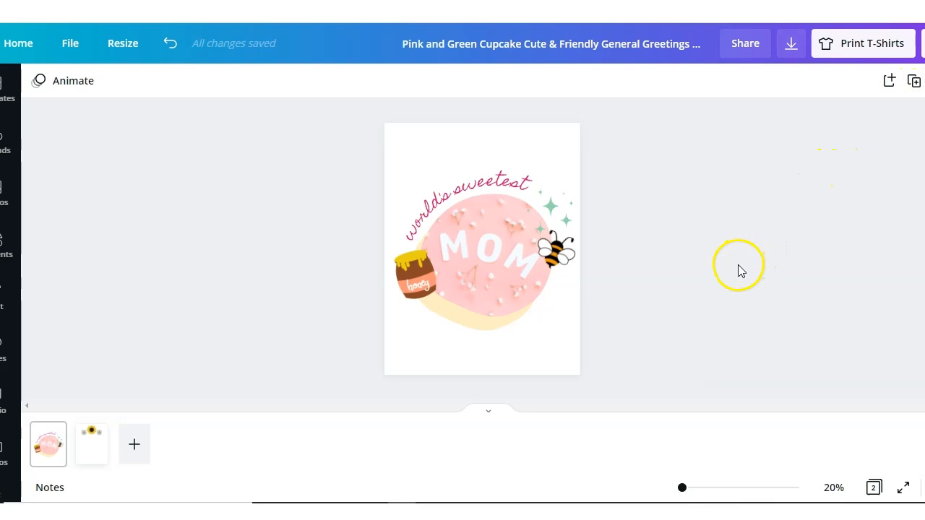